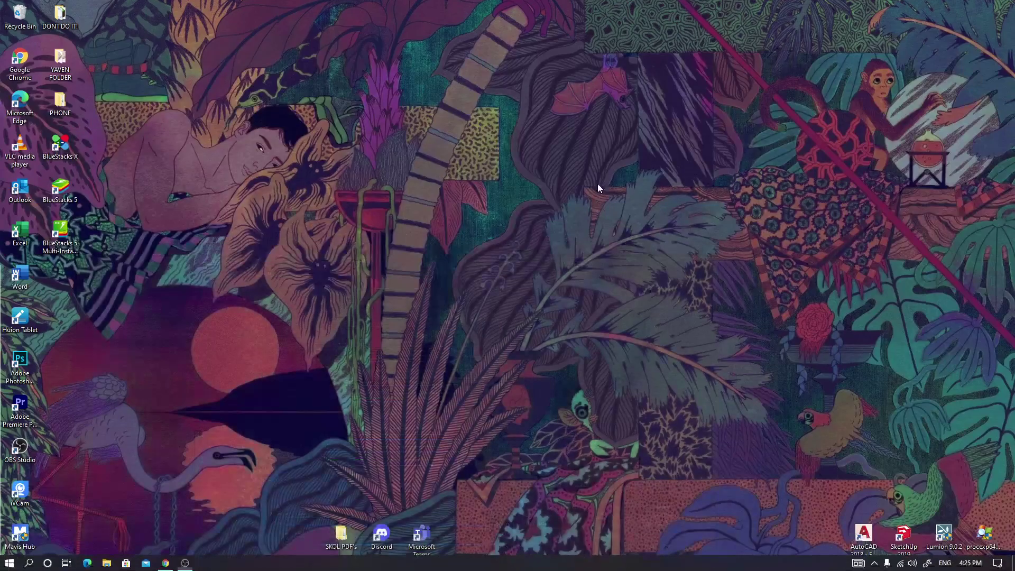
- Refresh the Windows desktop and restore the minimized Google Chrome window from the taskbar
right_click(392, 169)
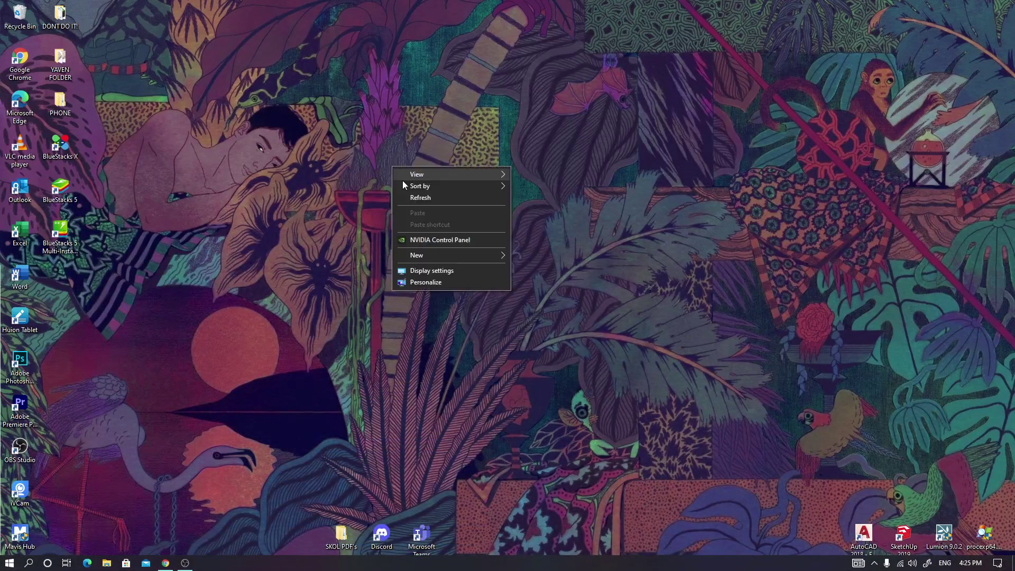
left_click(427, 199)
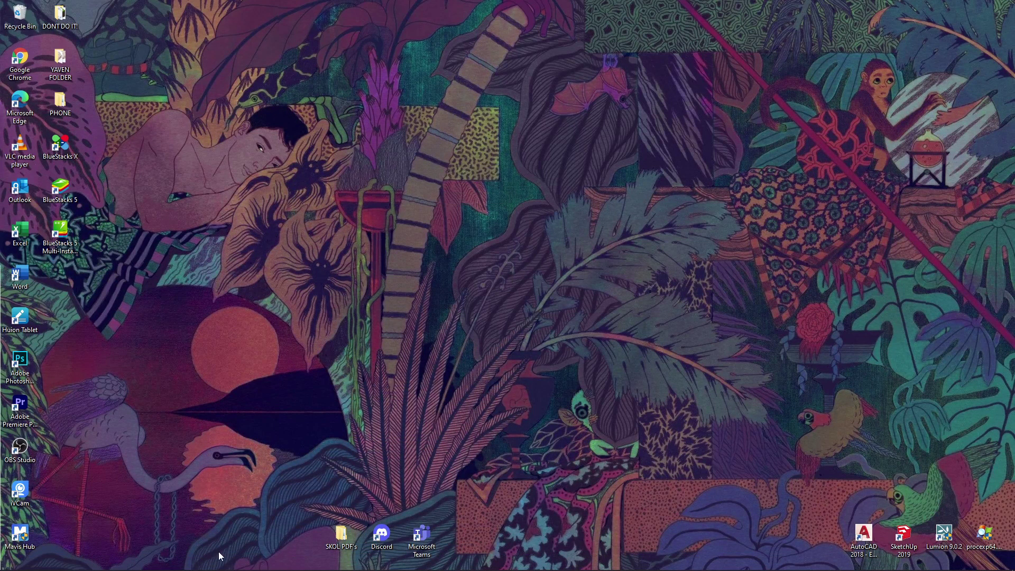
mouse_move(167, 565)
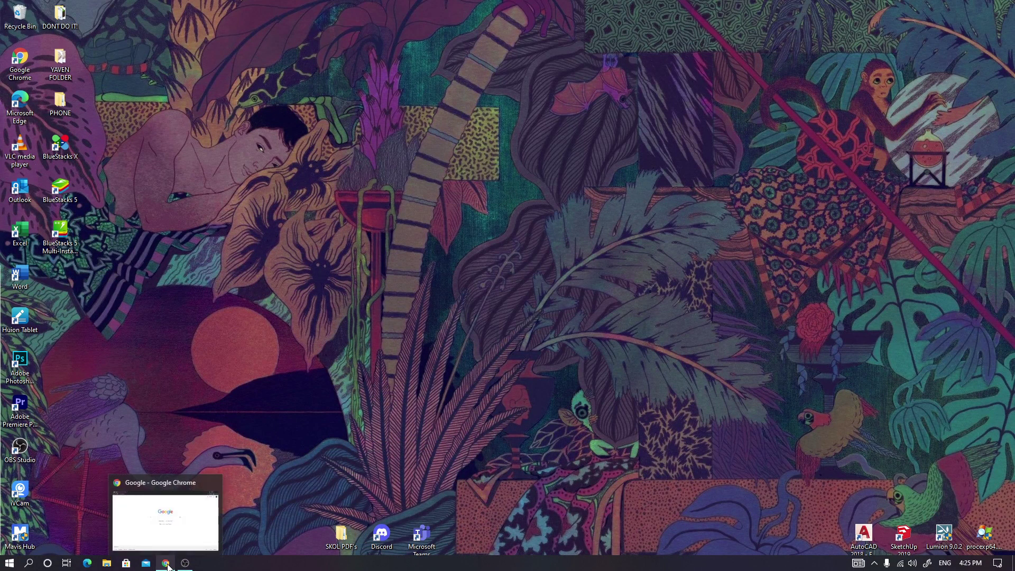
left_click(168, 565)
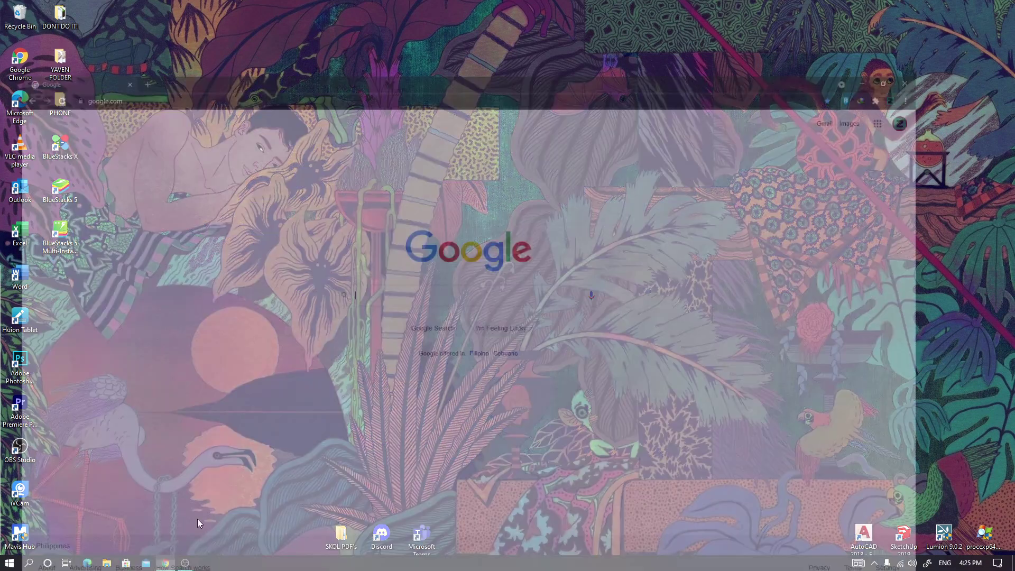
- Google 'bluestacks pubg new state', open BlueStacks' PUBG: NEW STATE page, then minimize Chrome
left_click(413, 246)
left_click(426, 226)
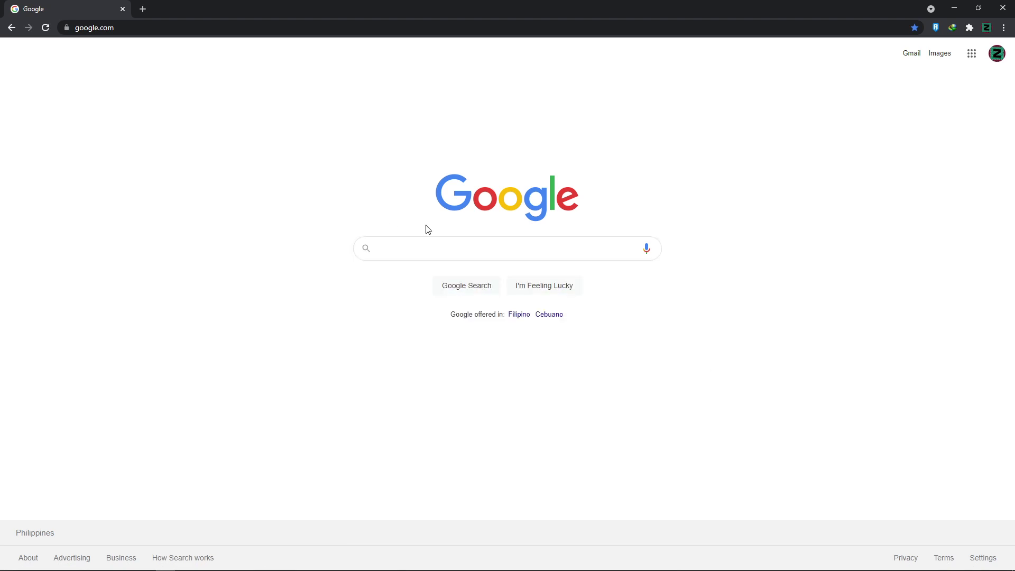
left_click(430, 256)
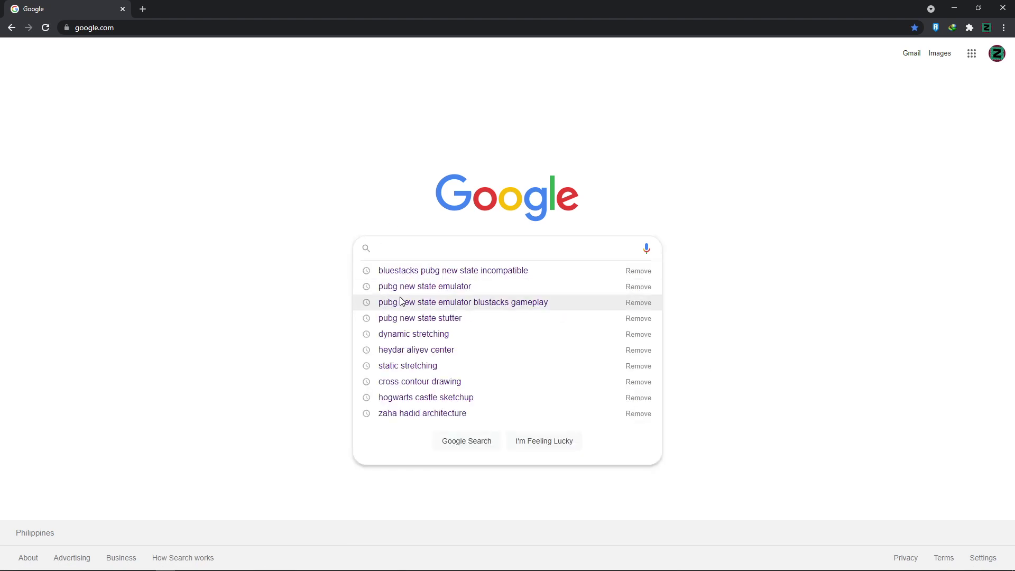
type("blue")
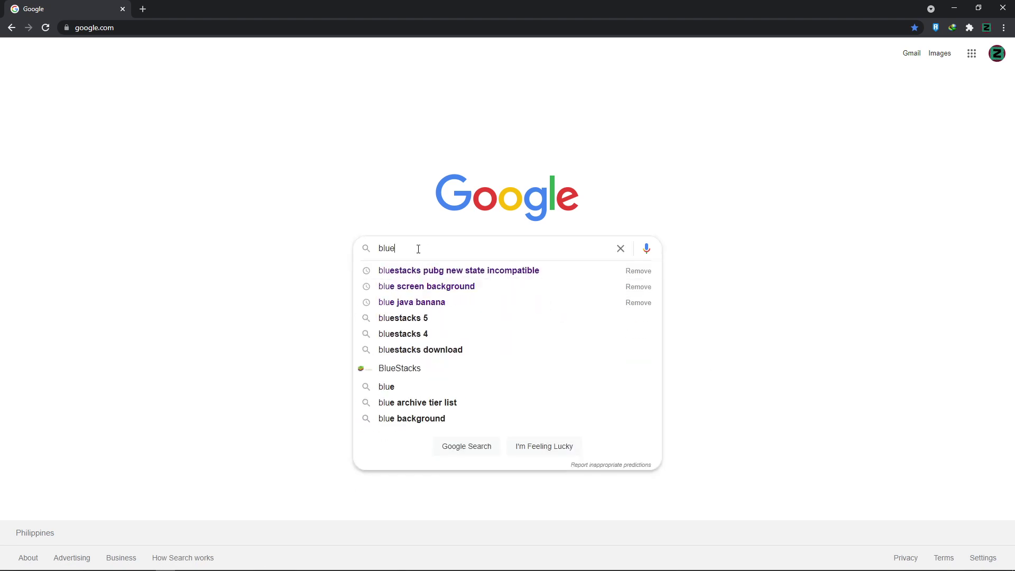
key("Down")
key("BackSpace")
key("BackSpace")
key("BackSpace")
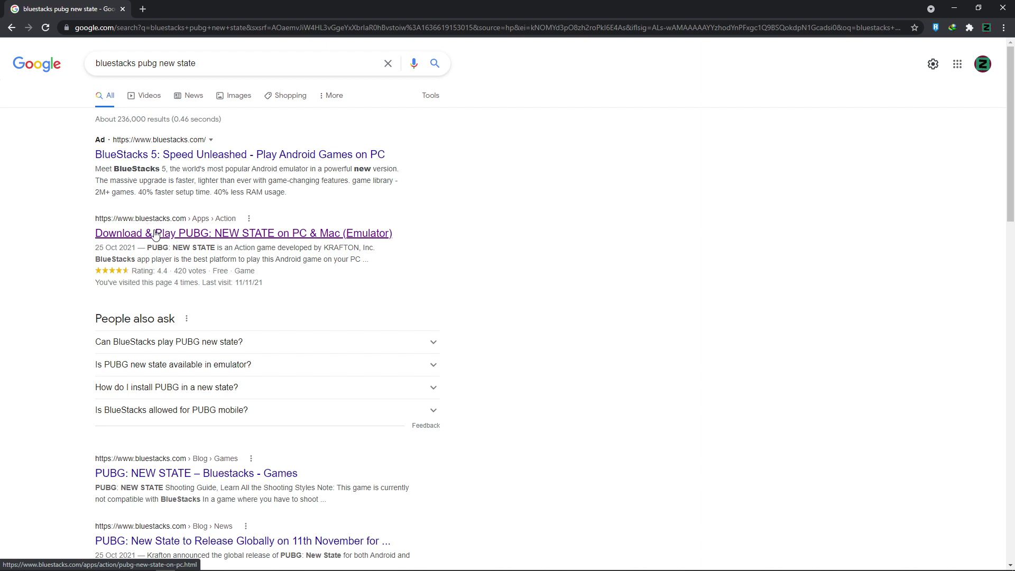
left_click(151, 233)
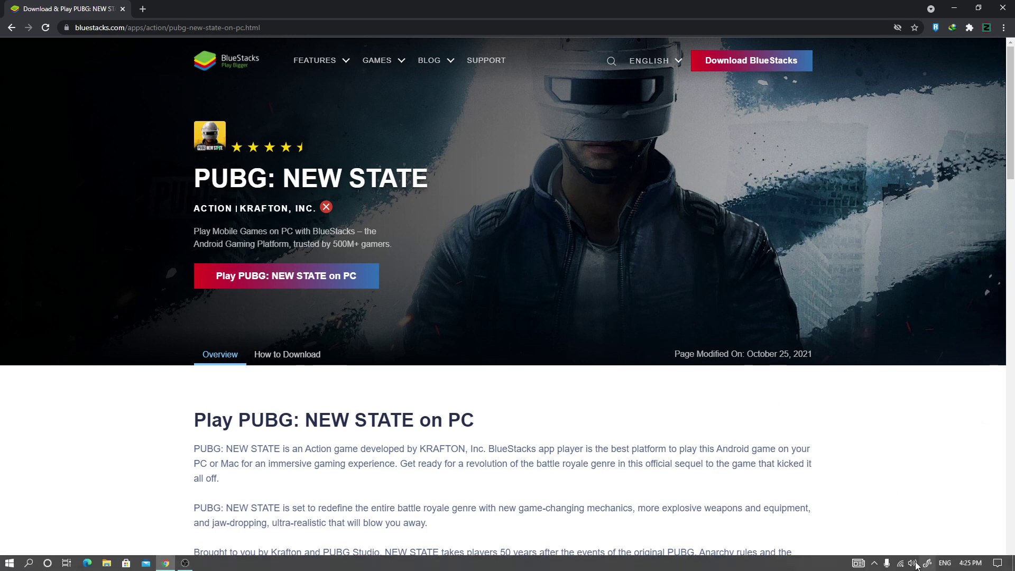
left_click(954, 9)
- Open Internet Download Manager from the tray overflow and centre its window on screen
left_click(877, 564)
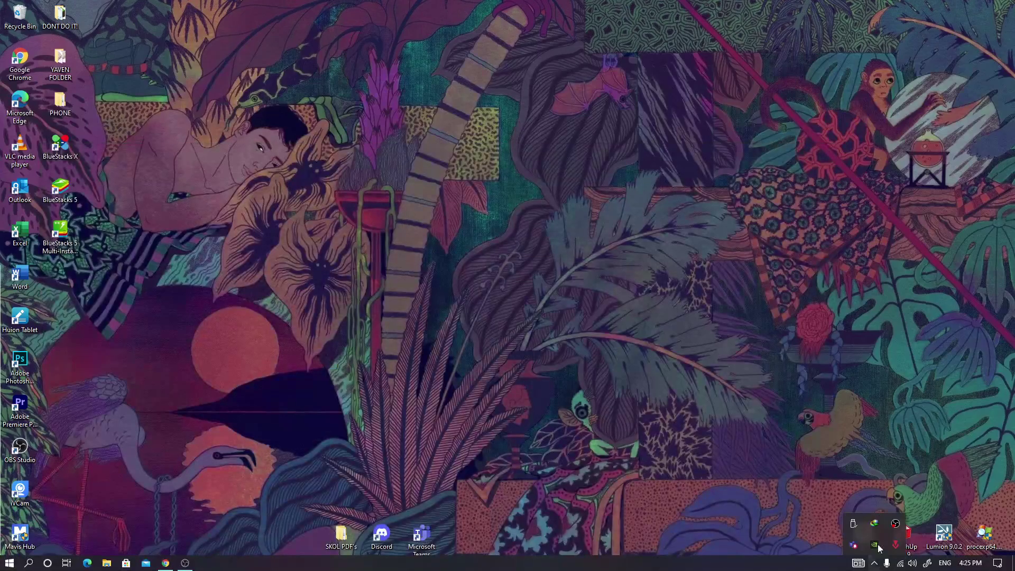
double_click(874, 524)
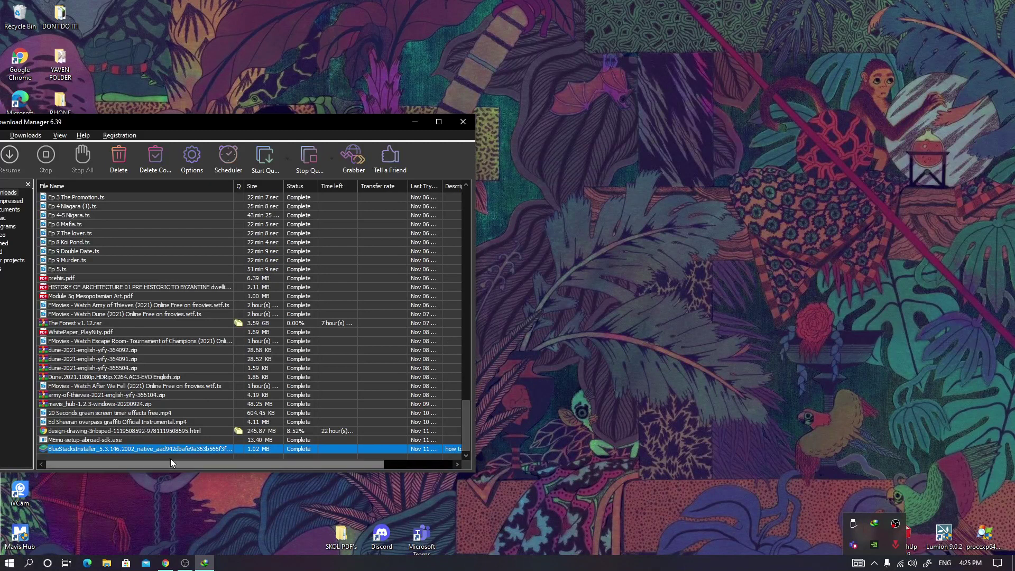
left_click(113, 456)
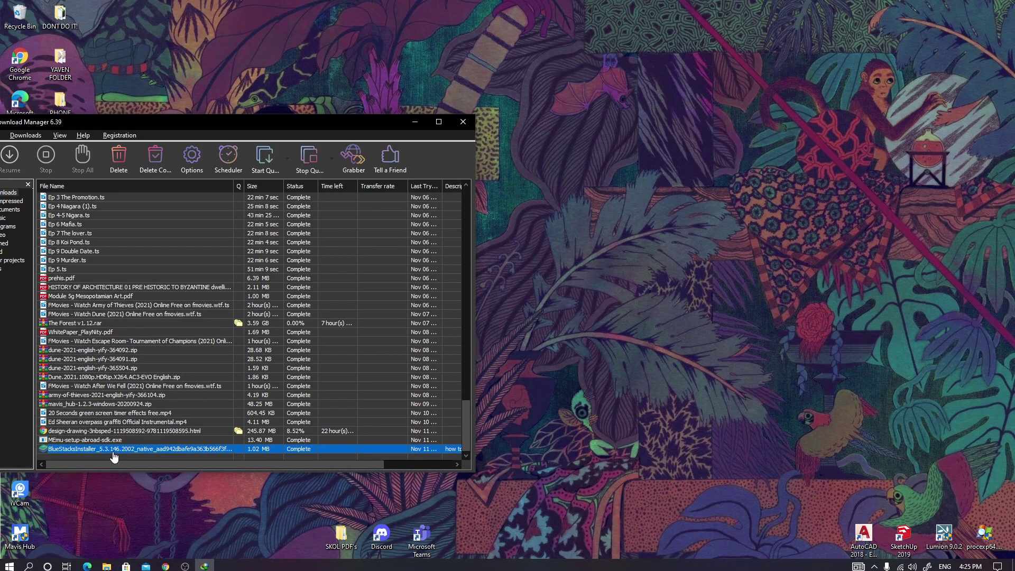
mouse_move(286, 126)
left_mouse_down()
mouse_move(591, 184)
mouse_move(539, 180)
left_mouse_up()
key("super")
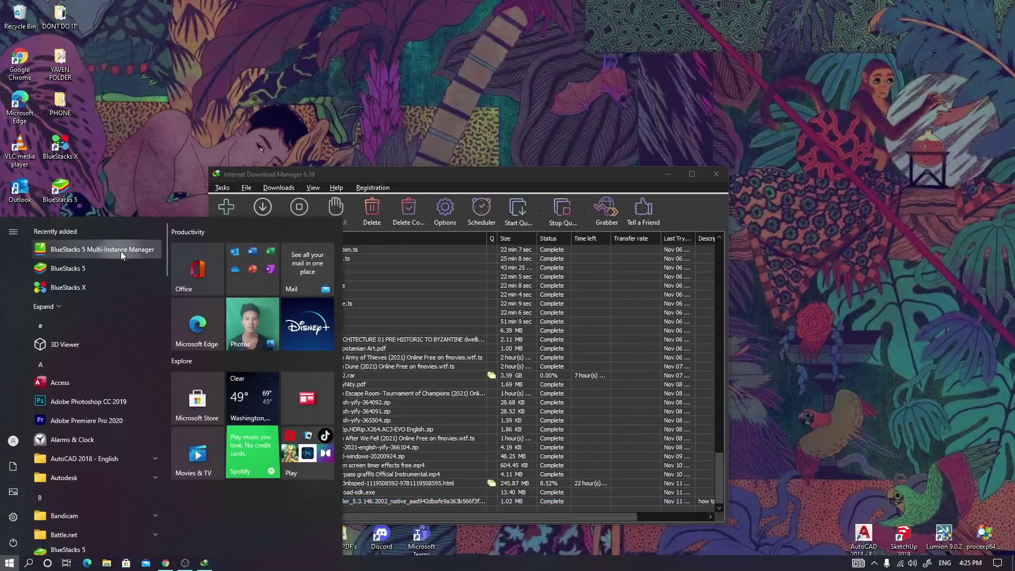
left_click_drag(460, 185, 429, 180)
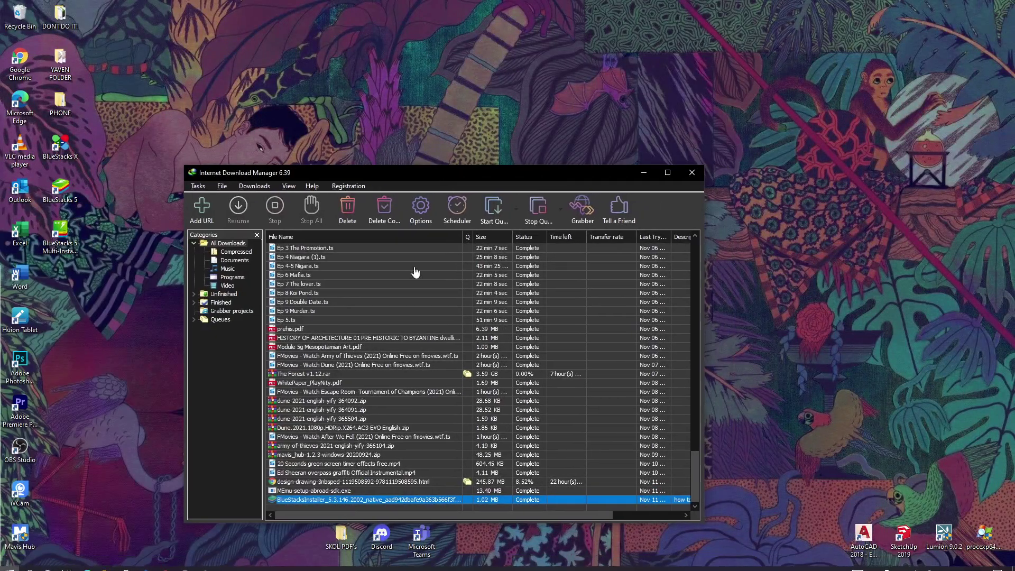
- Run the downloaded BlueStacksInstaller from IDM's list, then minimize the download manager
right_click(385, 500)
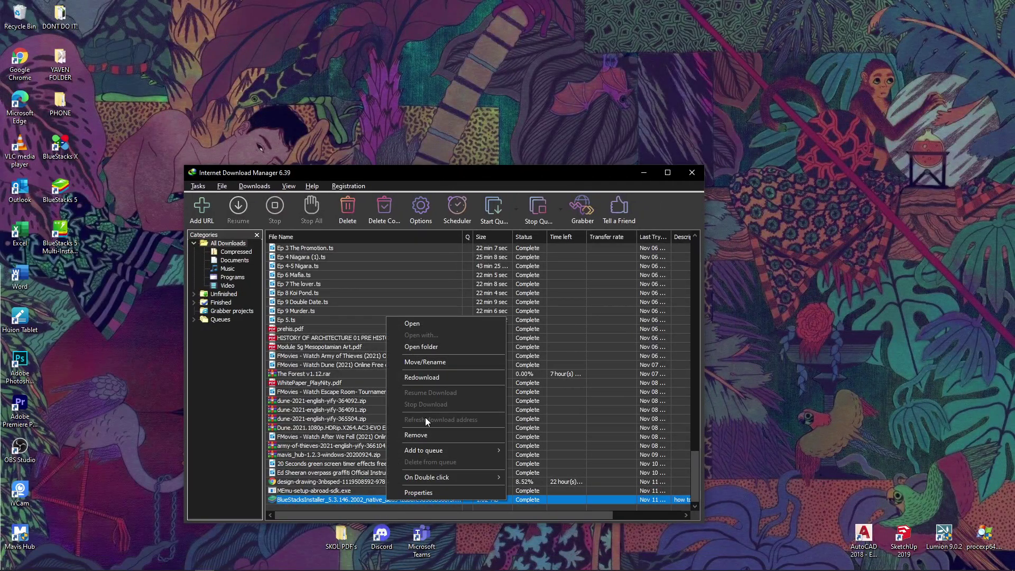
left_click(421, 322)
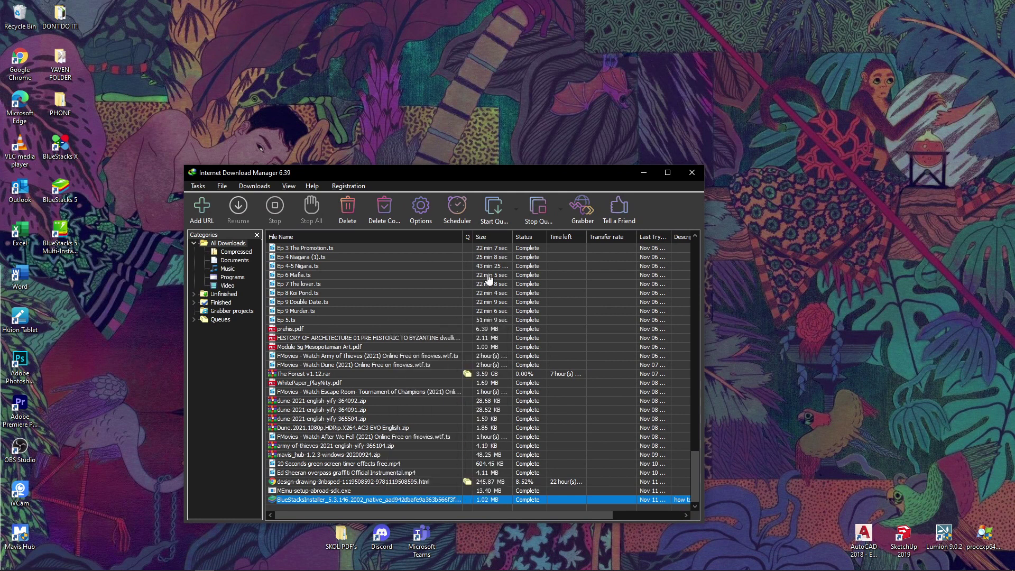
mouse_move(229, 565)
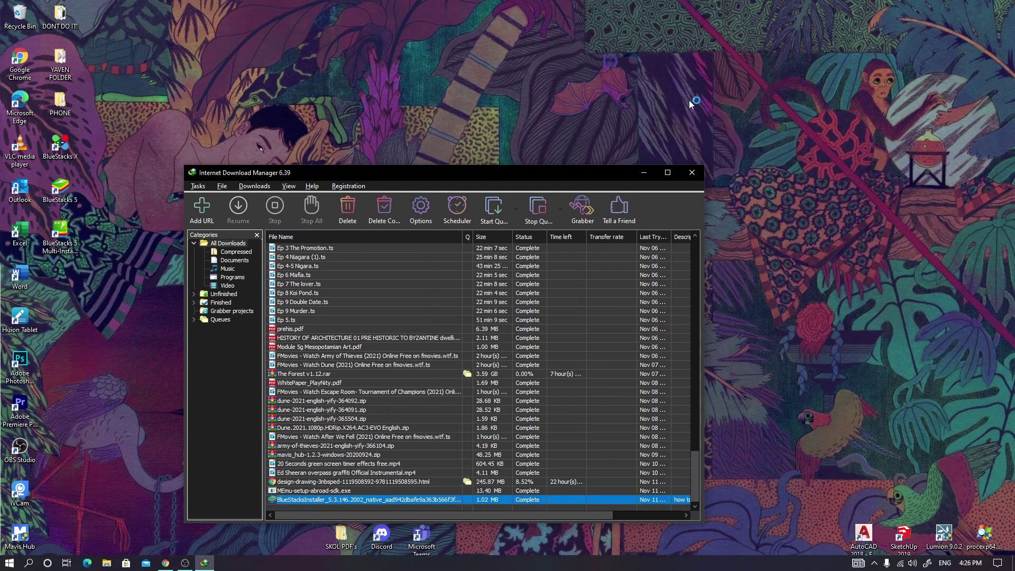
left_click(644, 172)
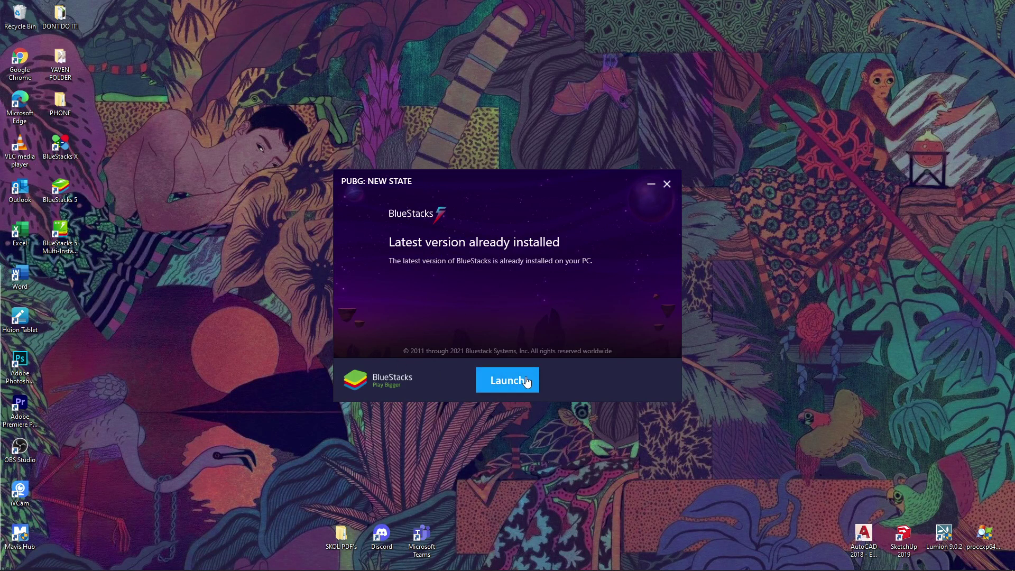
- Launch the already-installed BlueStacks 5.3.146.2002 and nudge its loading window down-left
left_click(526, 381)
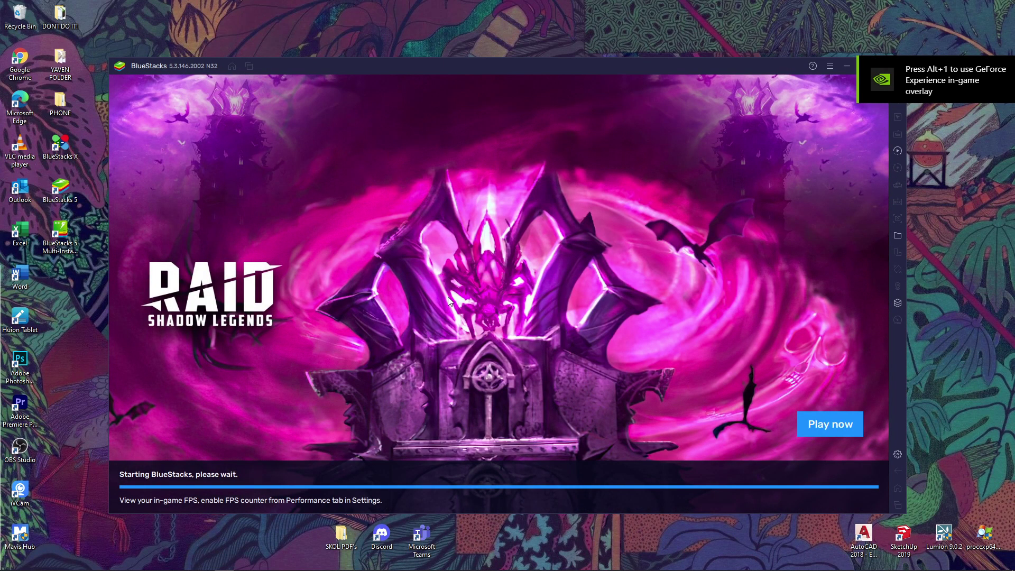
mouse_move(848, 69)
left_mouse_down()
mouse_move(682, 69)
mouse_move(798, 100)
left_mouse_up()
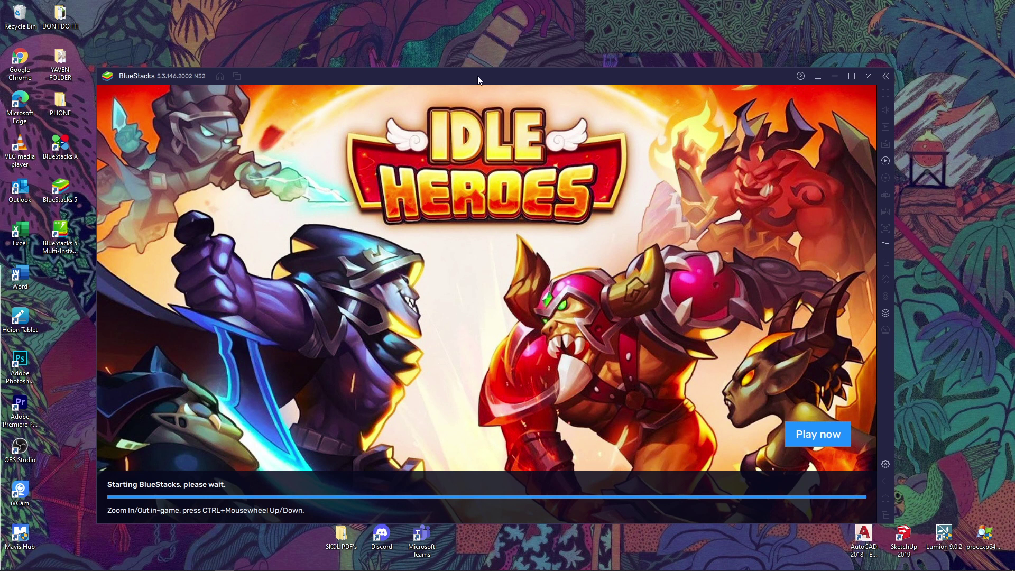
- Reposition the loading BlueStacks window and wait until its home screen with Play Store appears
mouse_move(478, 80)
left_mouse_down()
mouse_move(494, 89)
mouse_move(486, 73)
mouse_move(503, 68)
left_mouse_up()
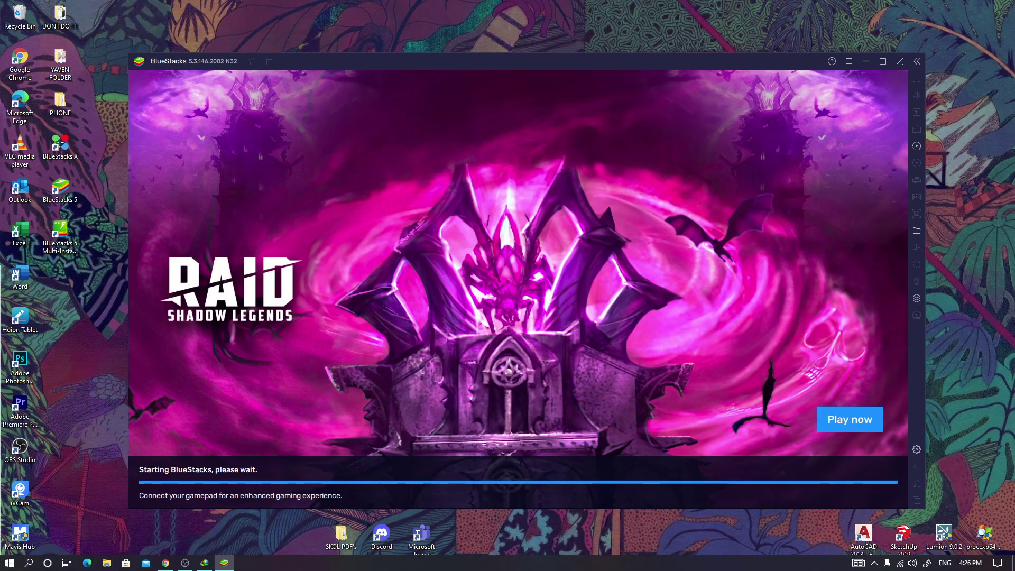
left_click(165, 565)
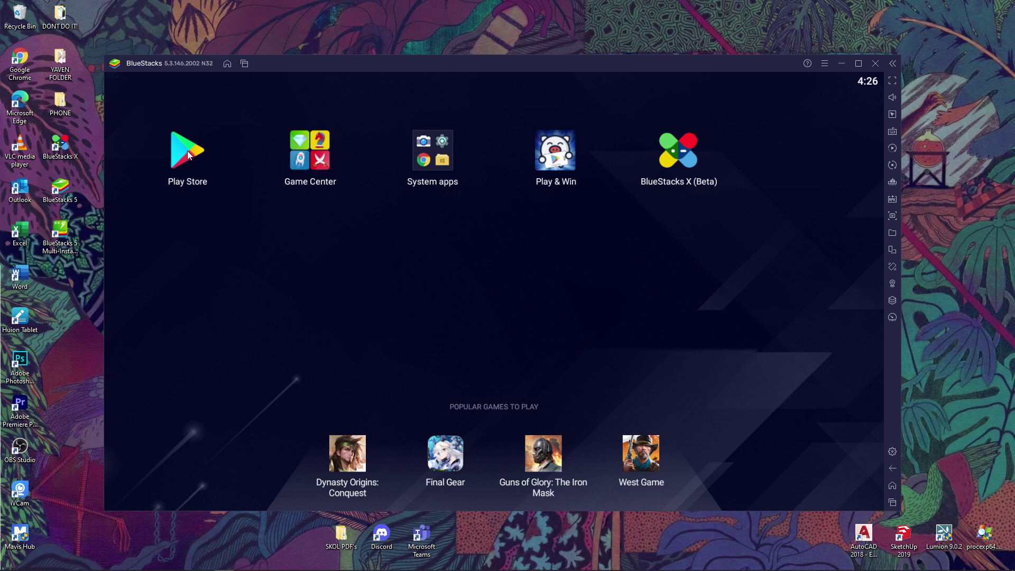
- Open the Play Store in BlueStacks and search for 'pubg new state'
mouse_move(390, 67)
left_mouse_down()
mouse_move(421, 95)
mouse_move(392, 72)
left_mouse_up()
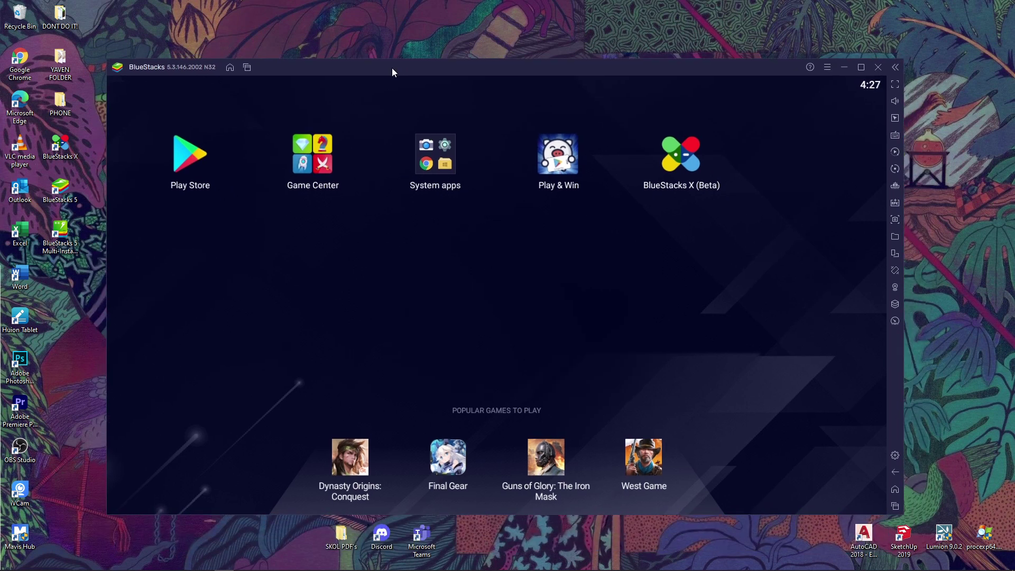
left_click(199, 157)
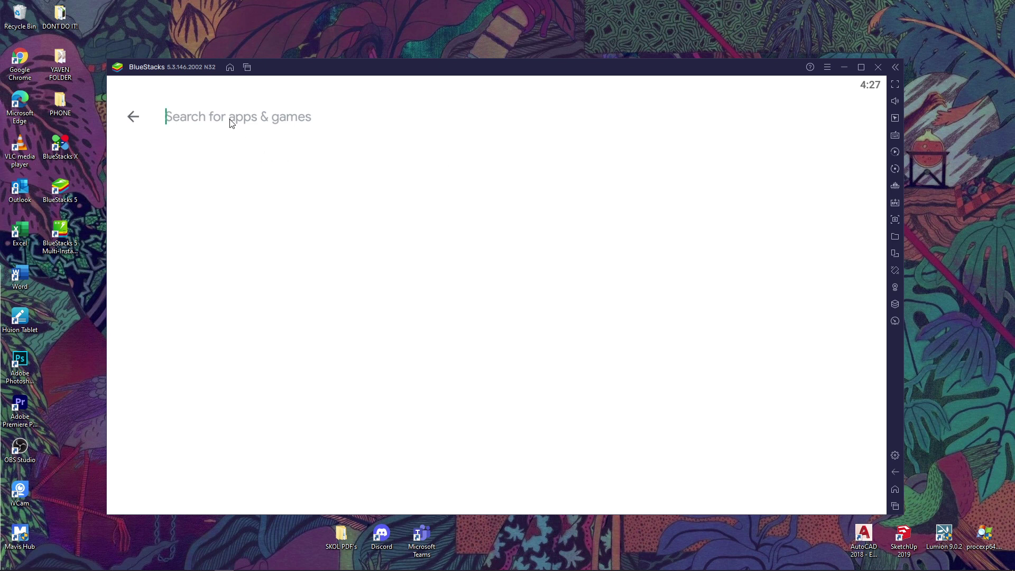
type("pub")
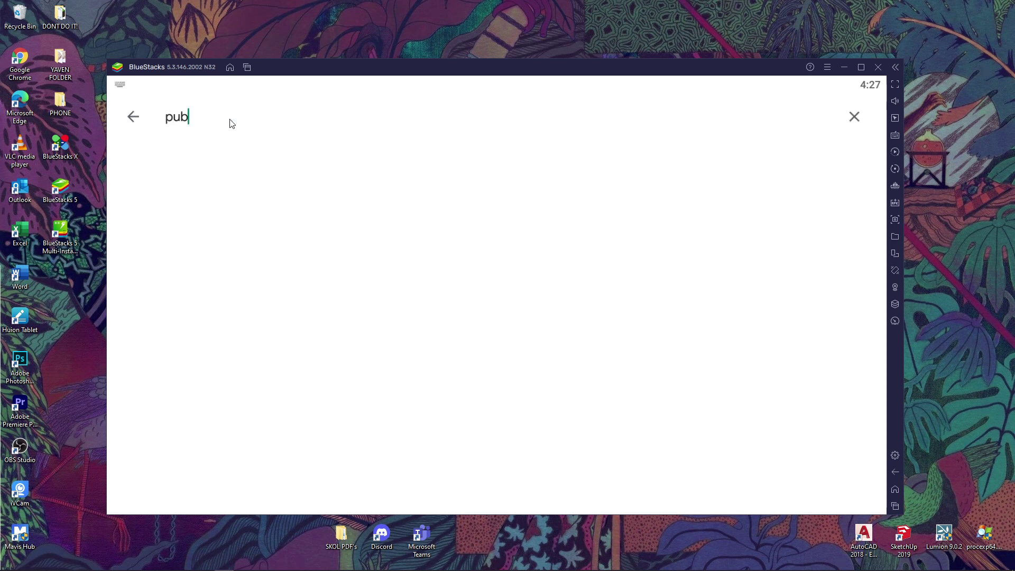
type("g new ")
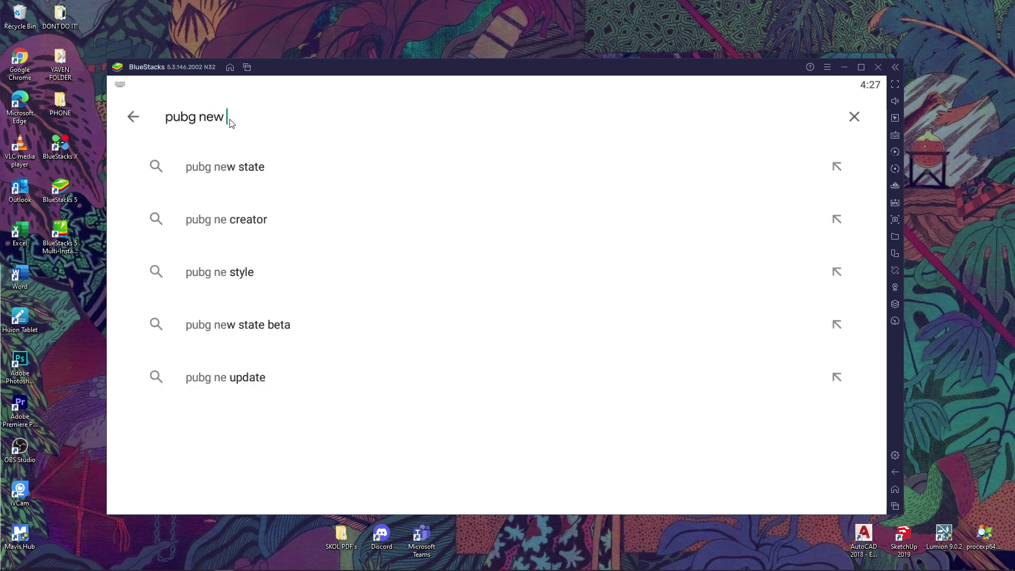
type("state")
key("Return")
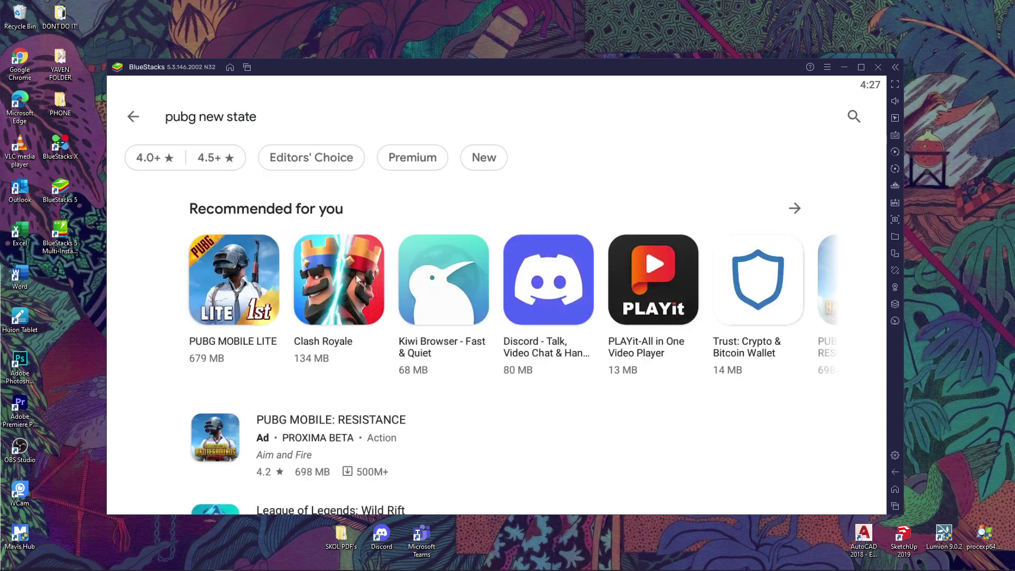
- Scroll through the 'pubg new state' results and return to the Google Play home page
scroll(356, 275, "down", 5)
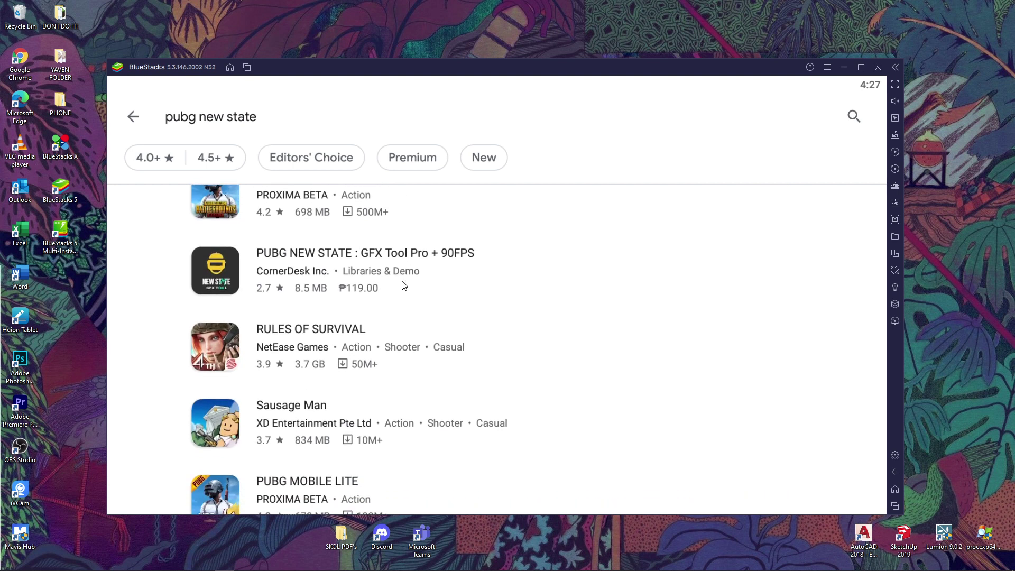
scroll(404, 290, "down", 8)
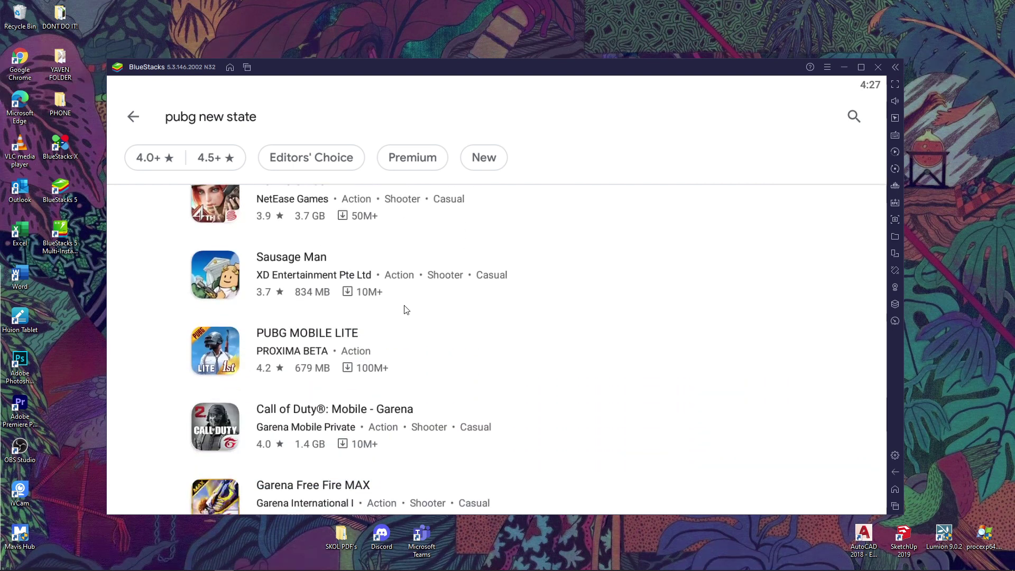
scroll(433, 333, "down", 3)
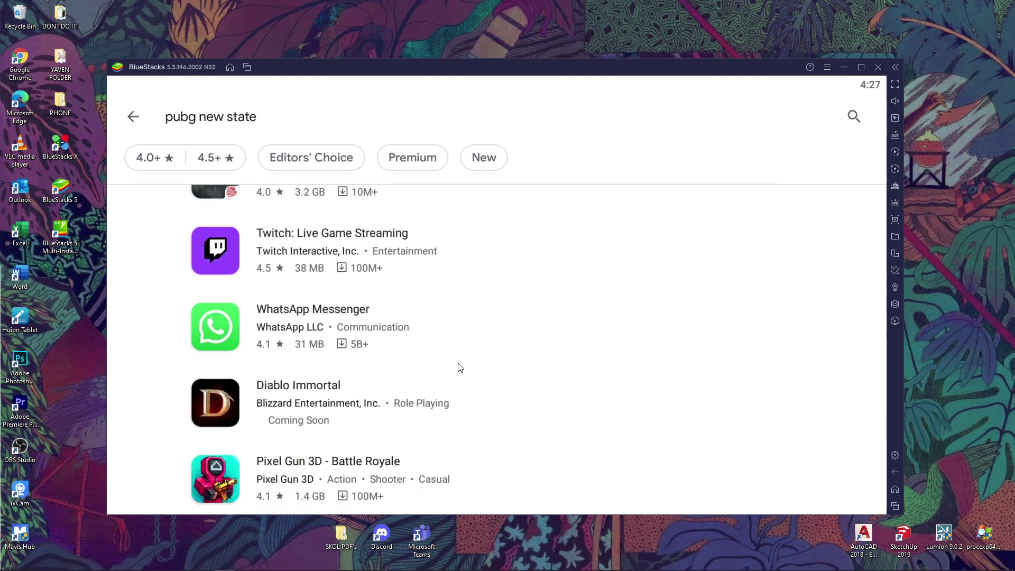
scroll(460, 367, "up", 4)
scroll(462, 365, "up", 5)
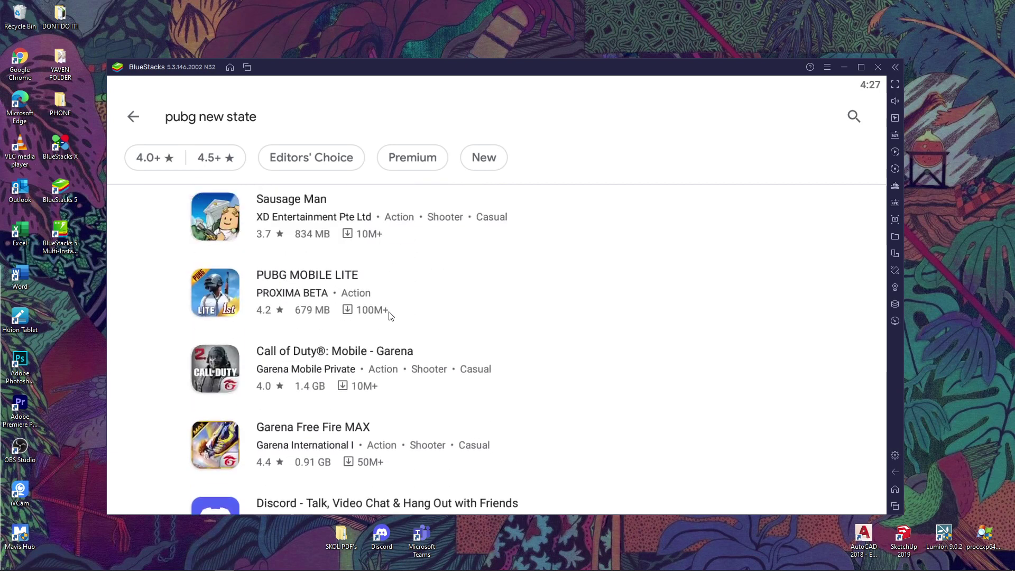
left_click(133, 117)
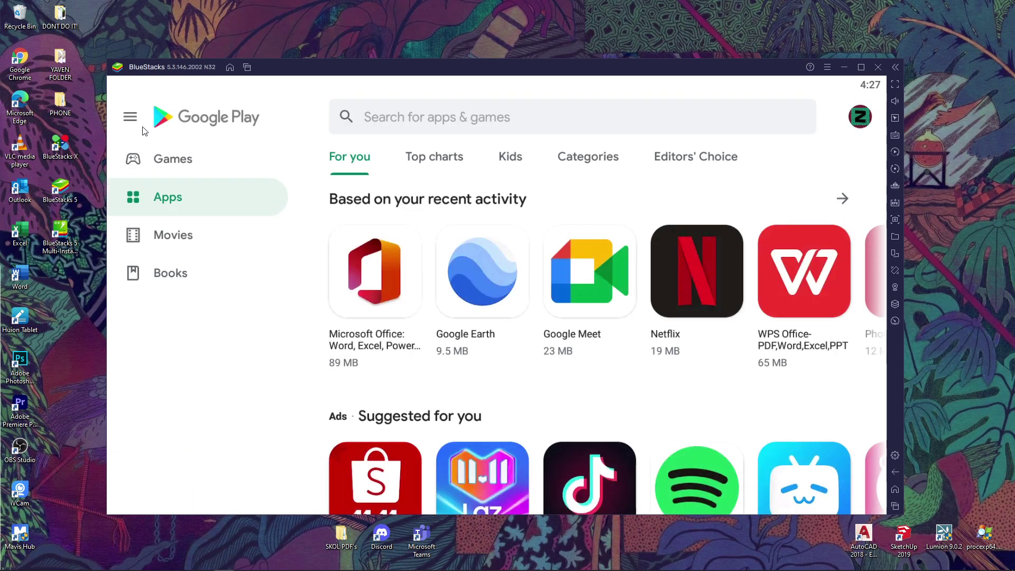
- Open PUBG: NEW STATE from the My apps & games Library, showing the device-incompatible warning
left_click(132, 117)
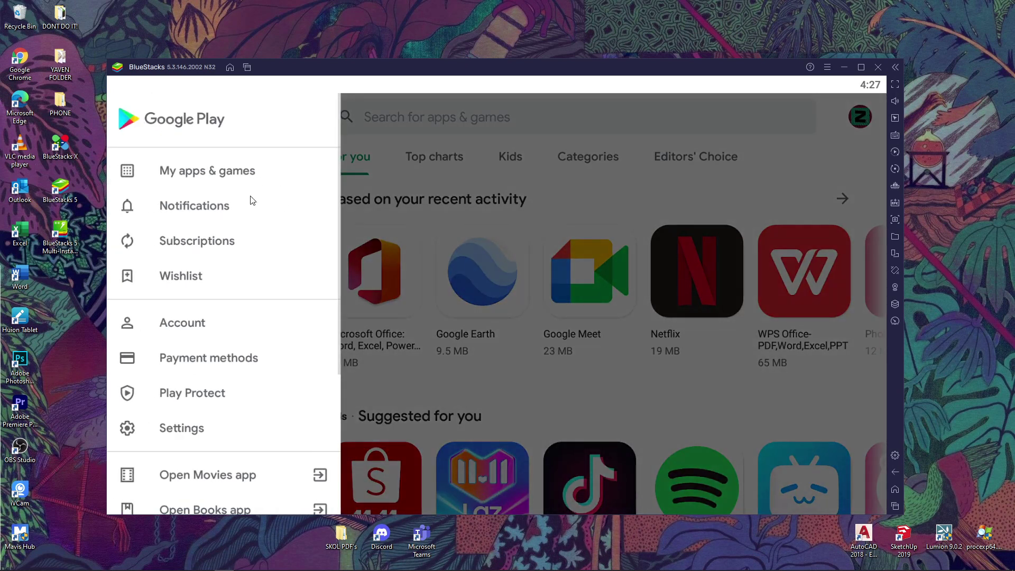
left_click(427, 246)
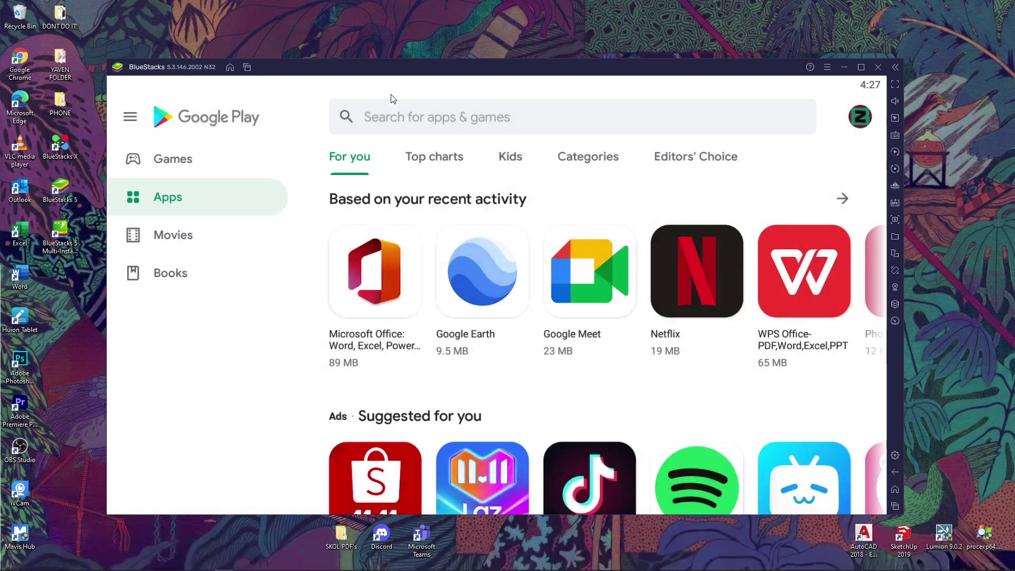
left_click_drag(395, 72, 413, 58)
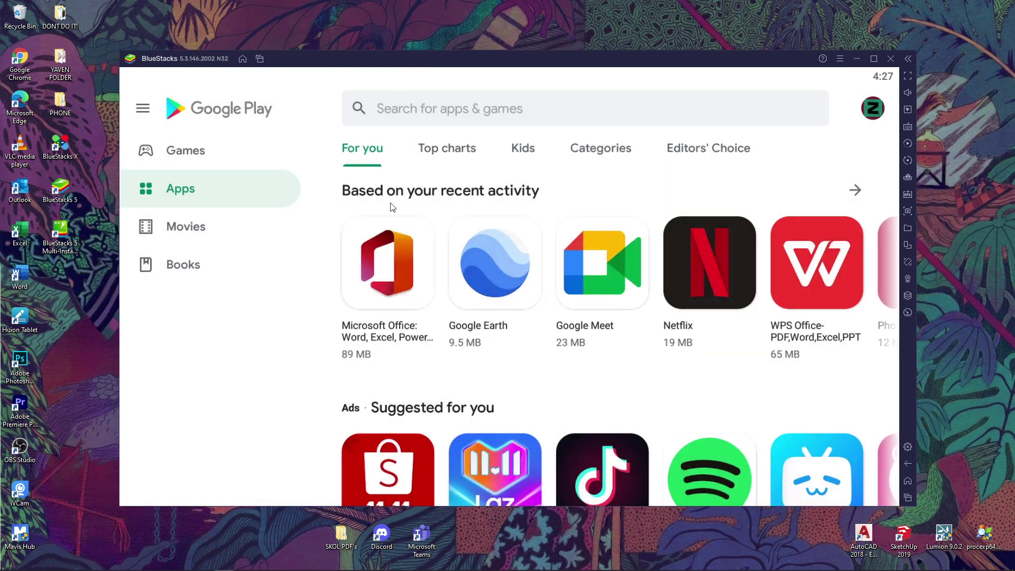
left_click(143, 110)
left_click(216, 169)
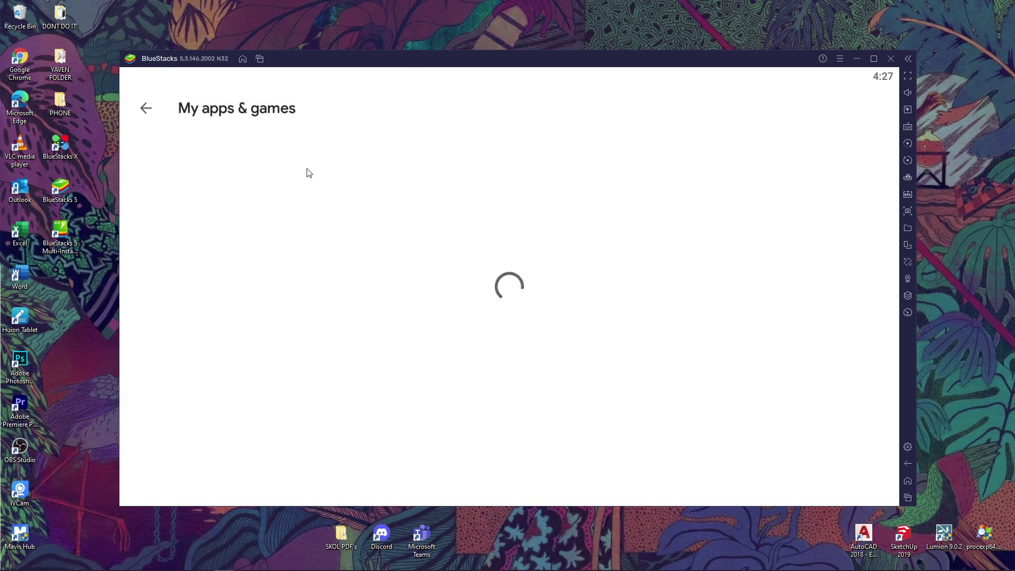
left_click(394, 154)
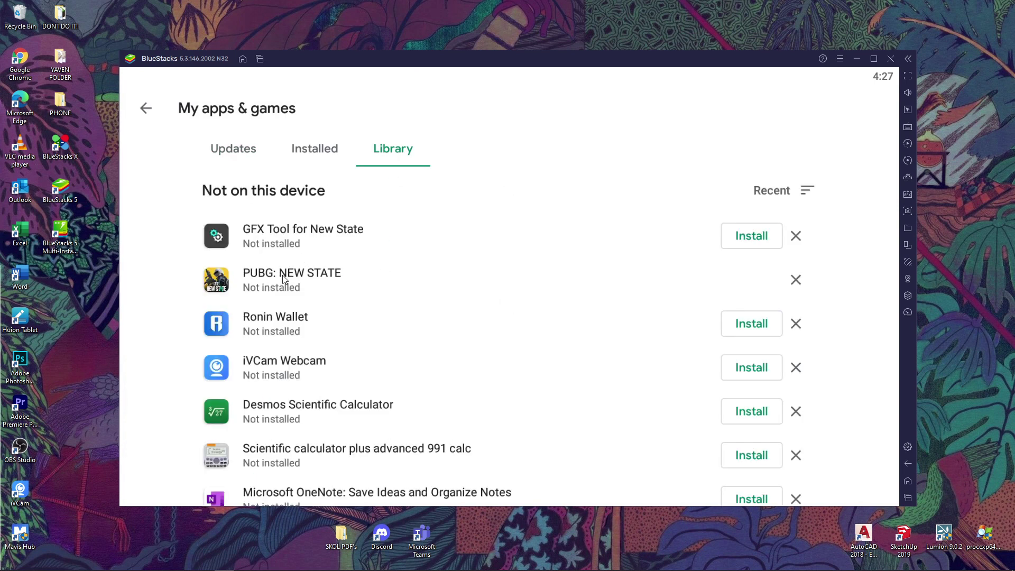
left_click(284, 279)
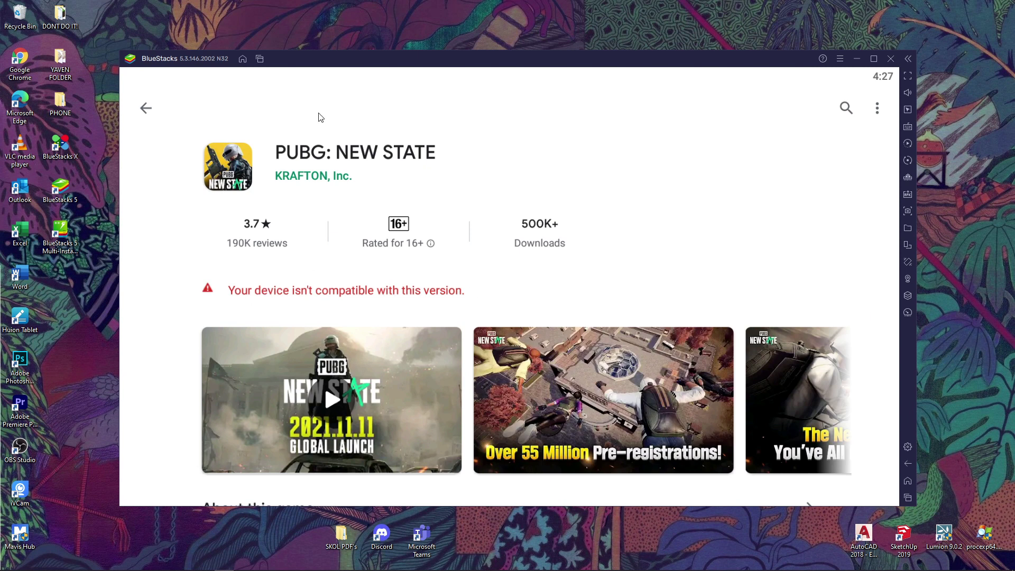
- Close BlueStacks and confirm the exit in the Close prompt
left_click_drag(319, 66, 337, 67)
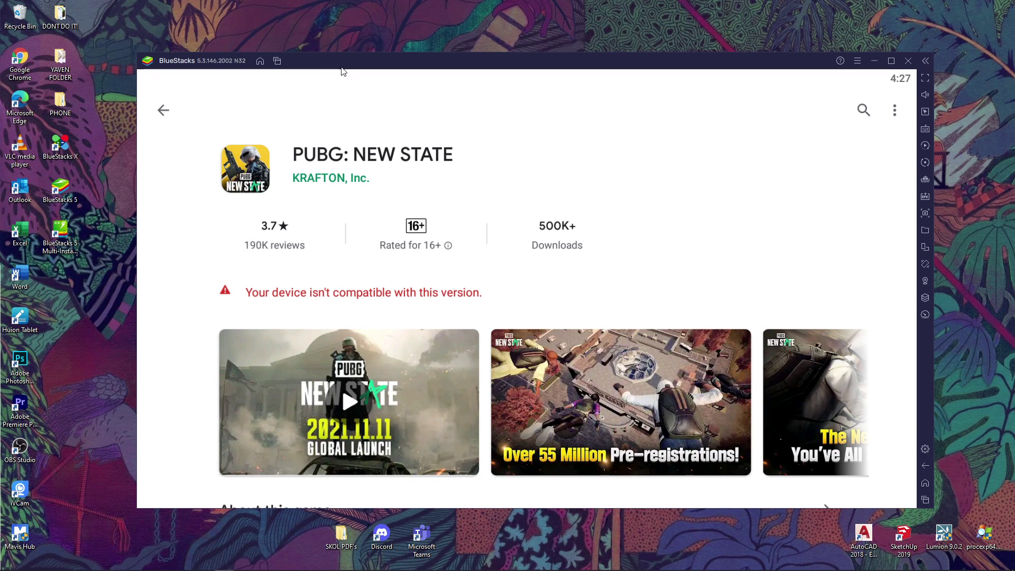
left_click_drag(351, 65, 334, 66)
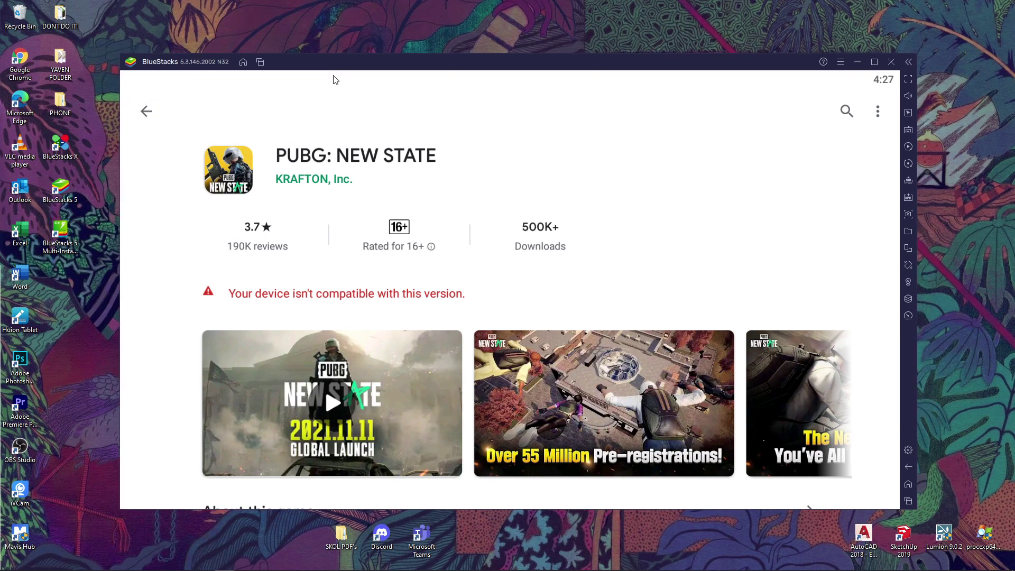
left_click(892, 62)
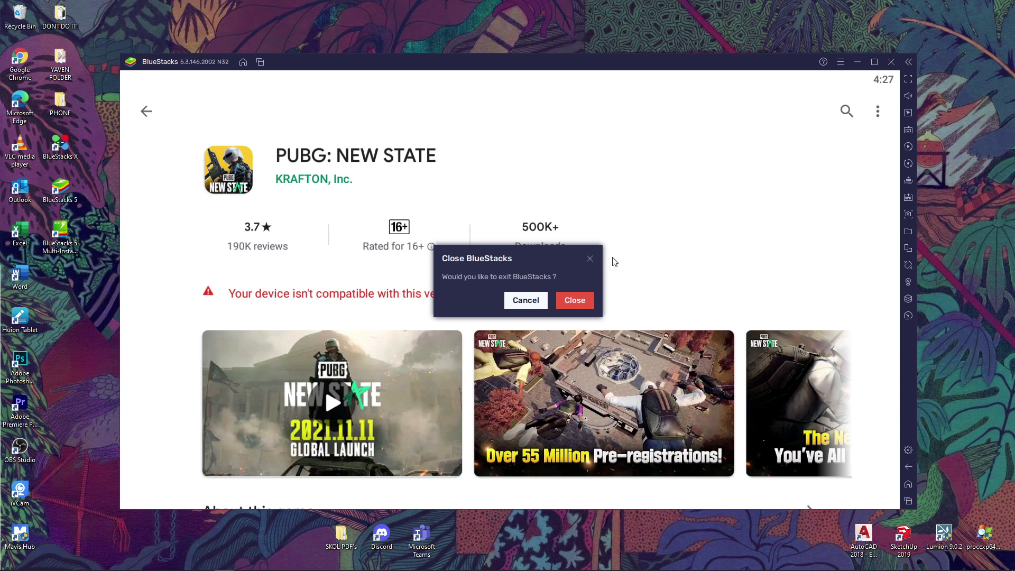
left_click(575, 300)
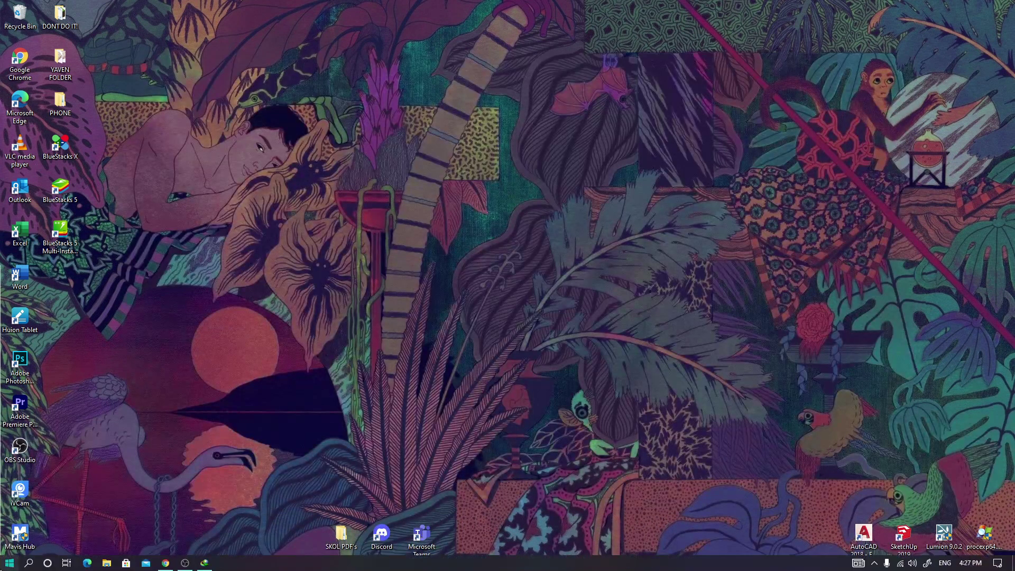
- Launch the BlueStacks Multi-Instance Manager from its desktop shortcut
left_click(10, 563)
mouse_move(100, 249)
left_mouse_down()
mouse_move(99, 240)
mouse_move(76, 259)
left_mouse_up()
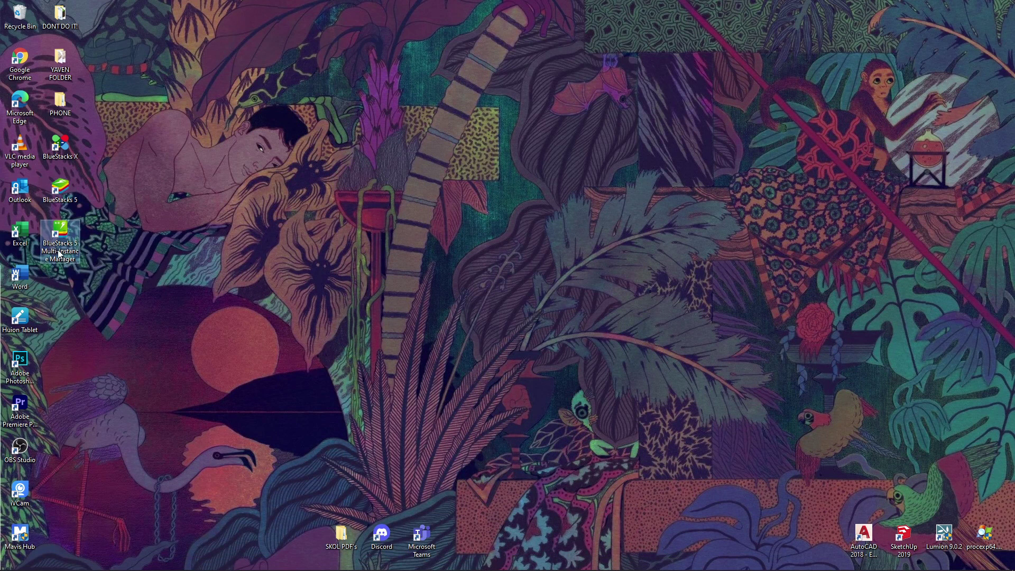
key("Return")
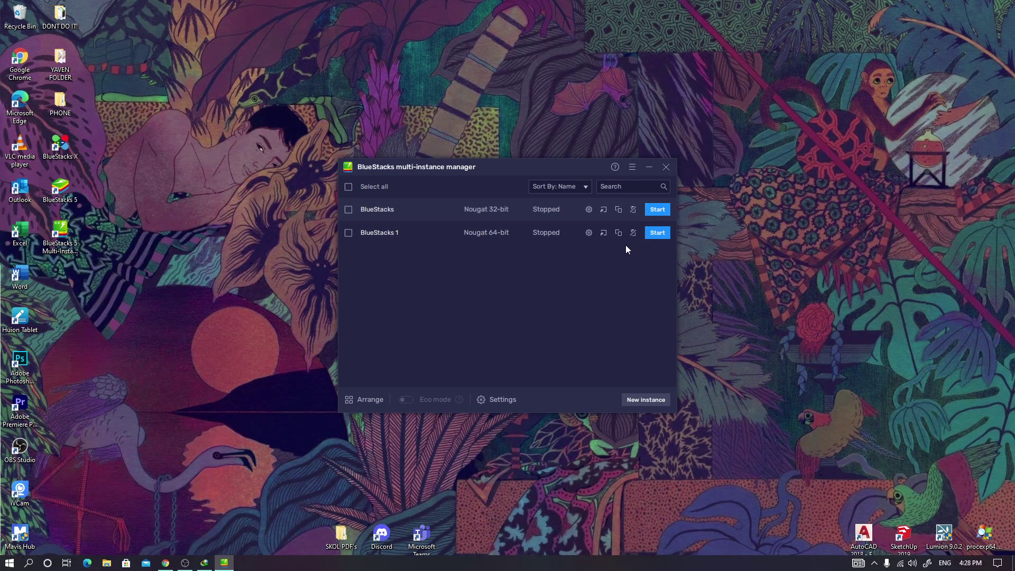
- Nudge the Multi-Instance Manager window showing the two stopped Nougat instances
left_click_drag(492, 166, 494, 167)
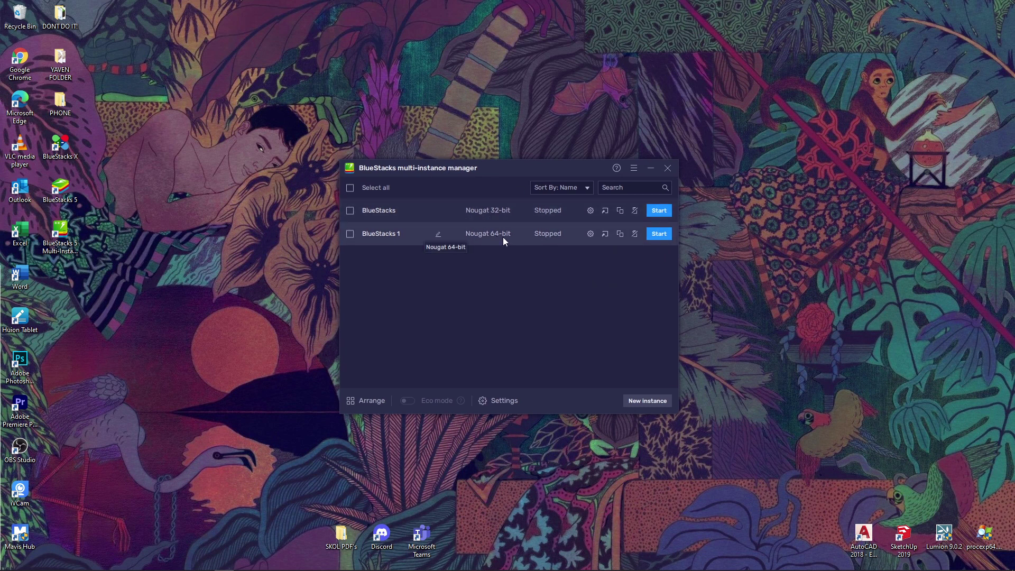
- Start a new fresh instance with Nougat 64-bit as the Android version
left_click(643, 402)
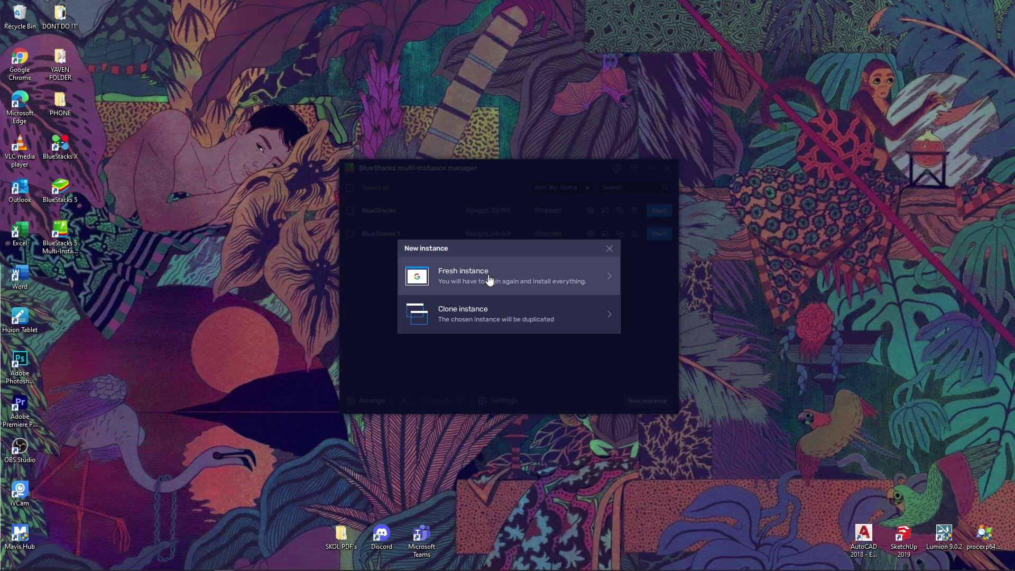
left_click(490, 278)
left_click(469, 283)
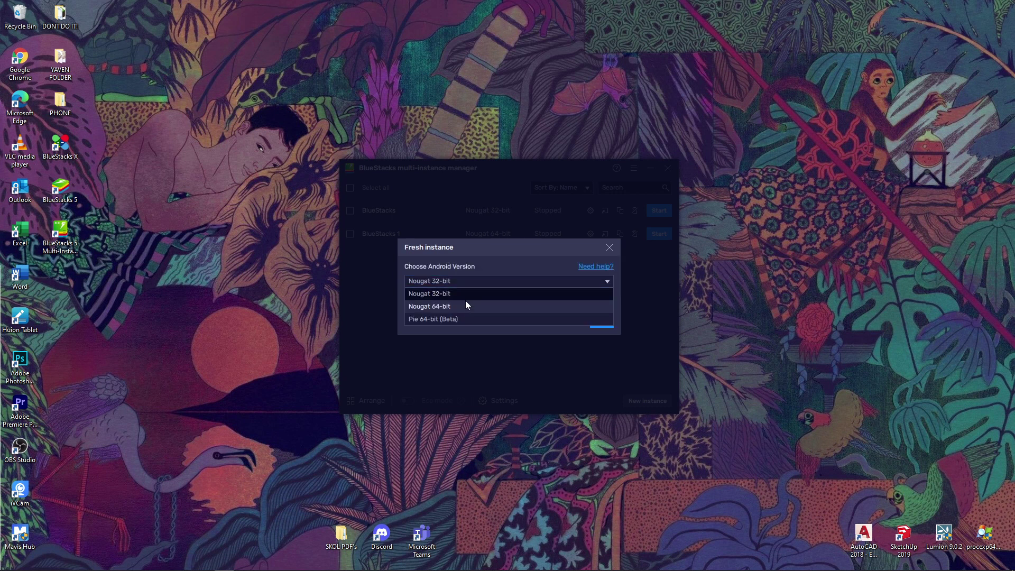
left_click(465, 305)
left_click(471, 284)
left_click(468, 305)
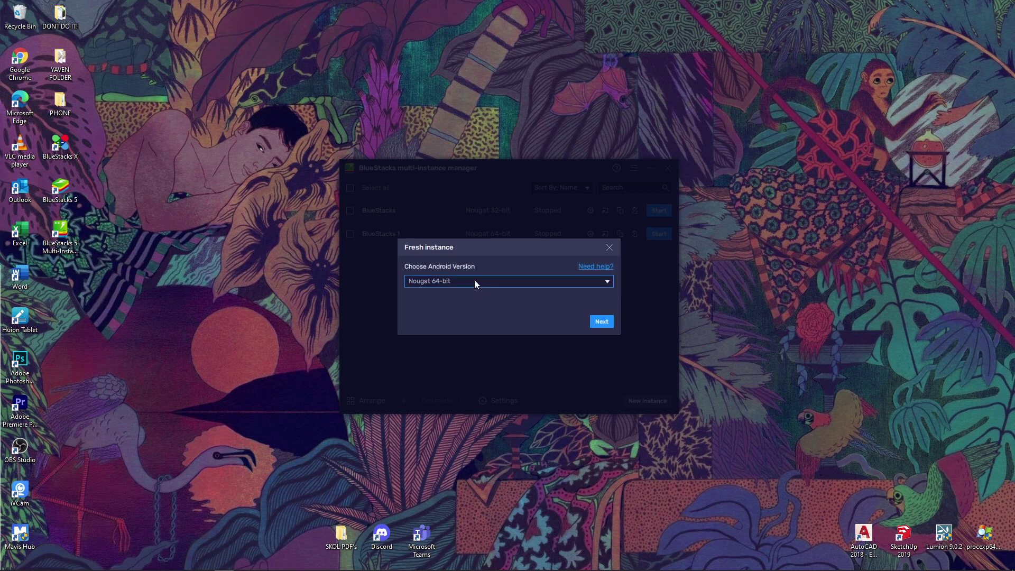
left_click(474, 281)
left_click(502, 309)
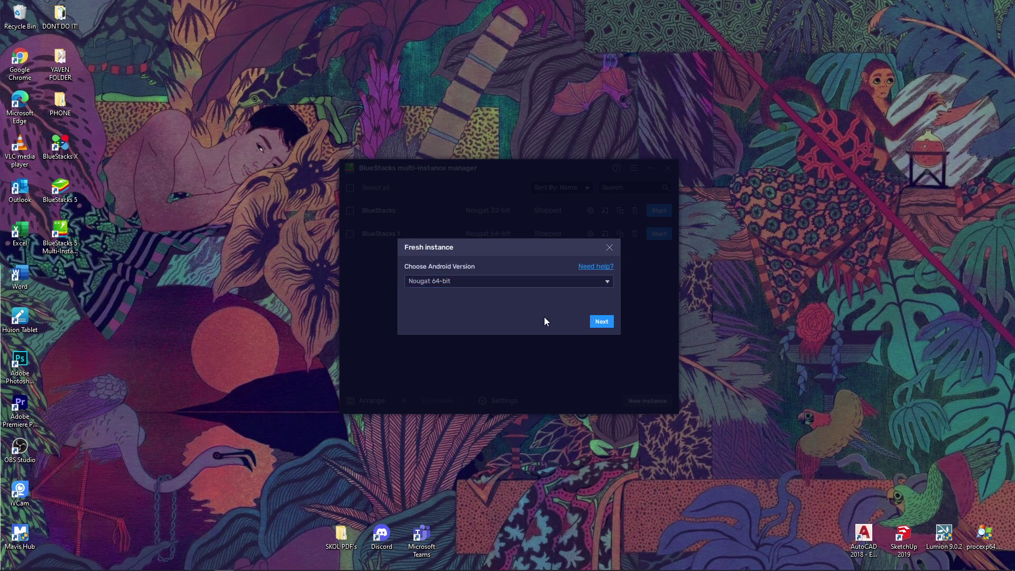
left_click(602, 321)
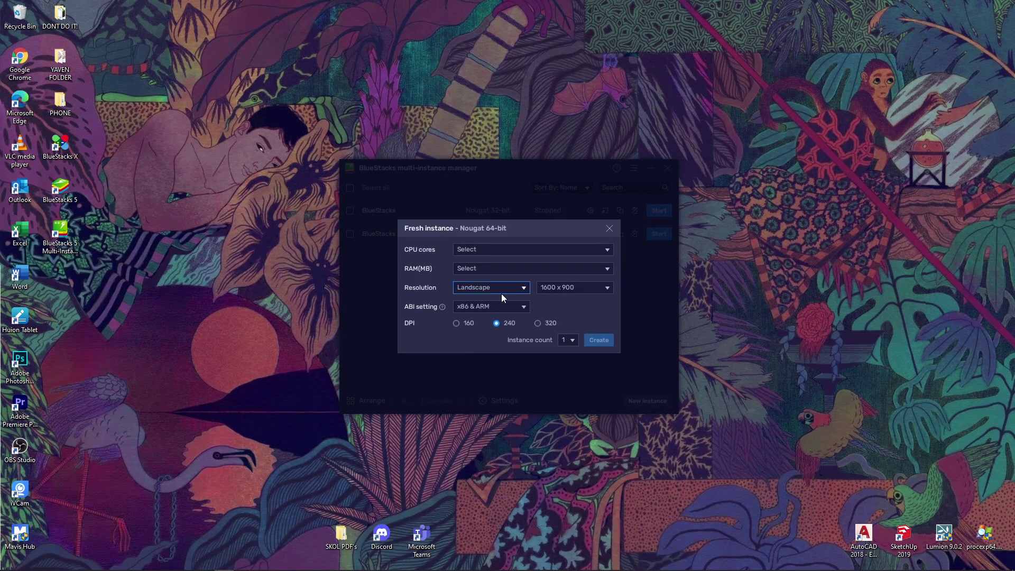
- Keep the default CPU cores and 1600 x 900 resolution, then create the instance
left_click(478, 250)
left_click(500, 251)
left_click(501, 252)
left_click(502, 252)
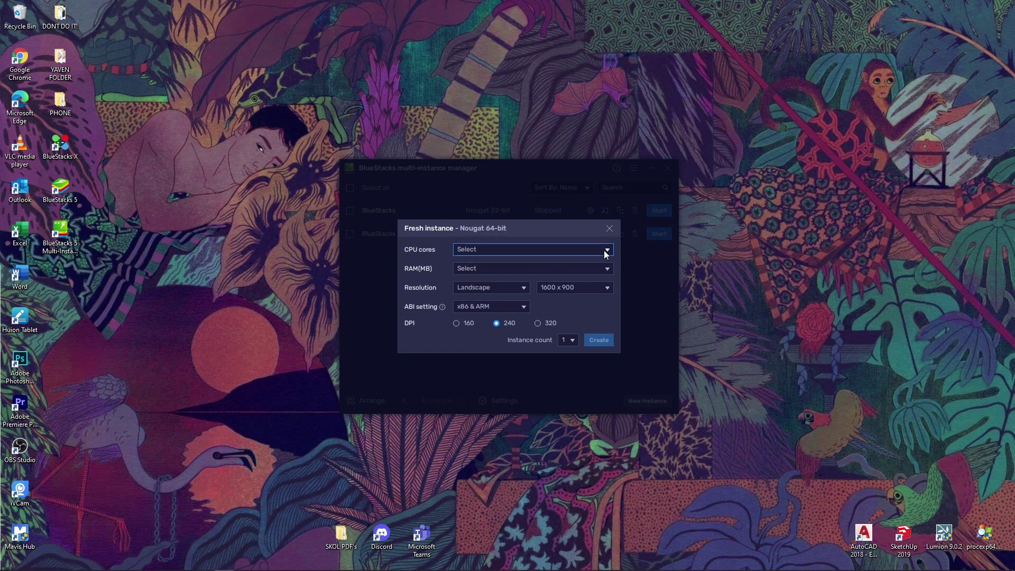
left_click(604, 287)
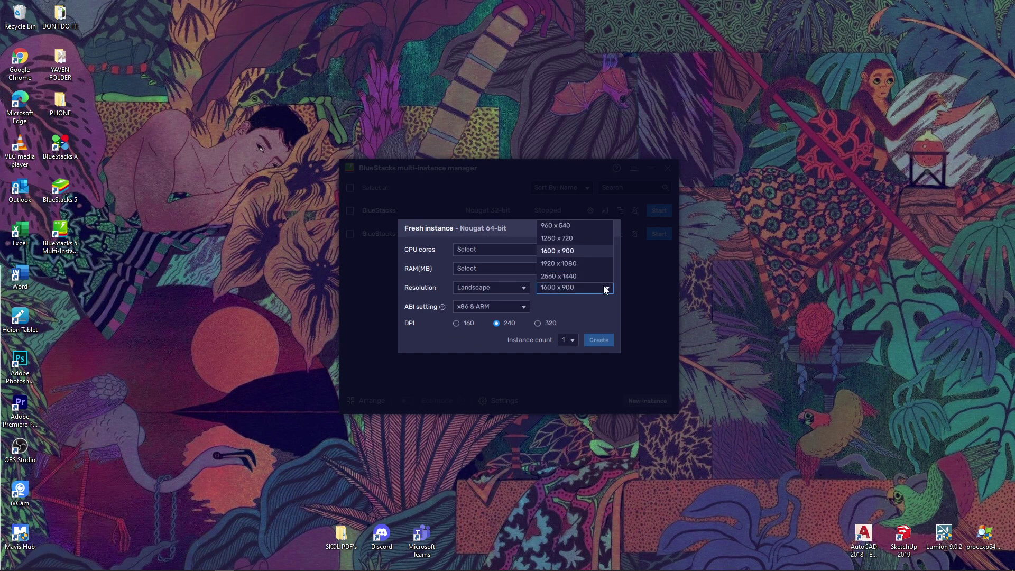
left_click(566, 309)
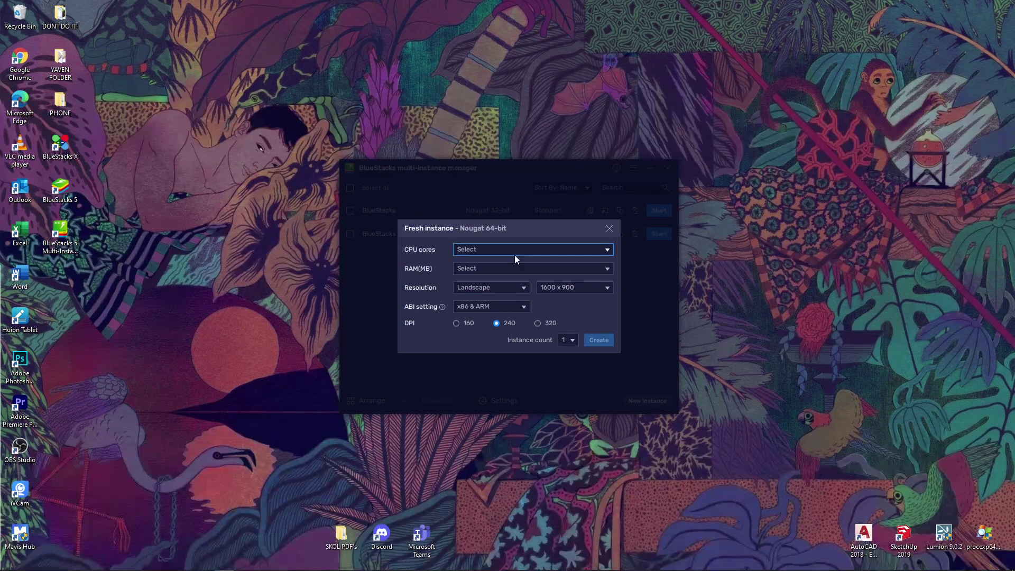
left_click(599, 340)
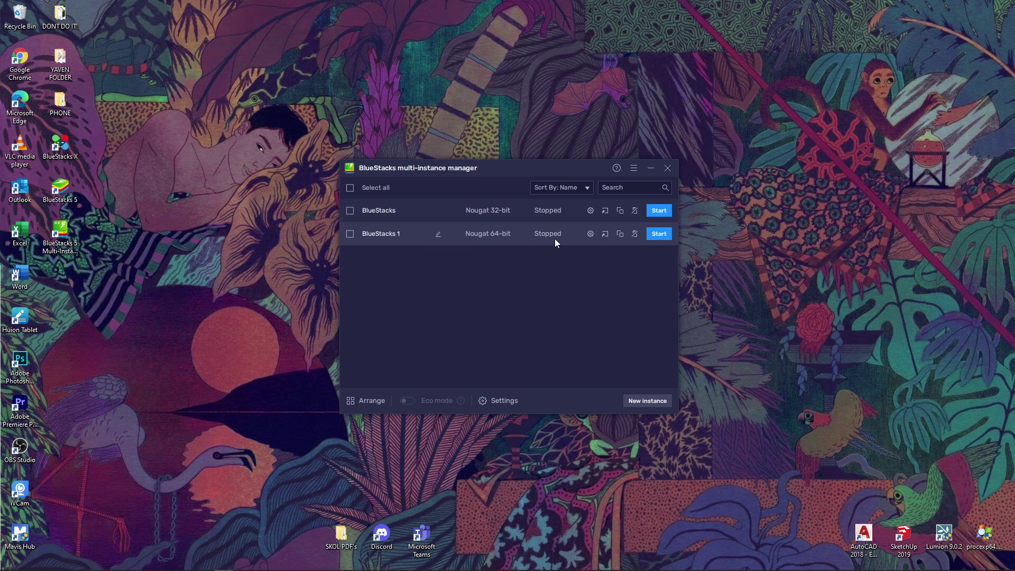
left_click(642, 399)
left_click(513, 286)
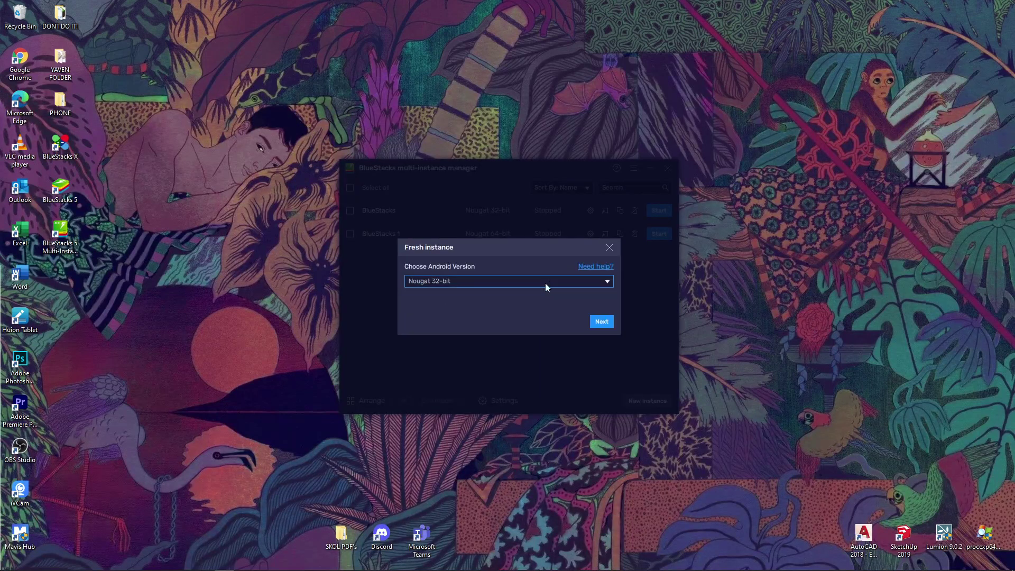
left_click(604, 319)
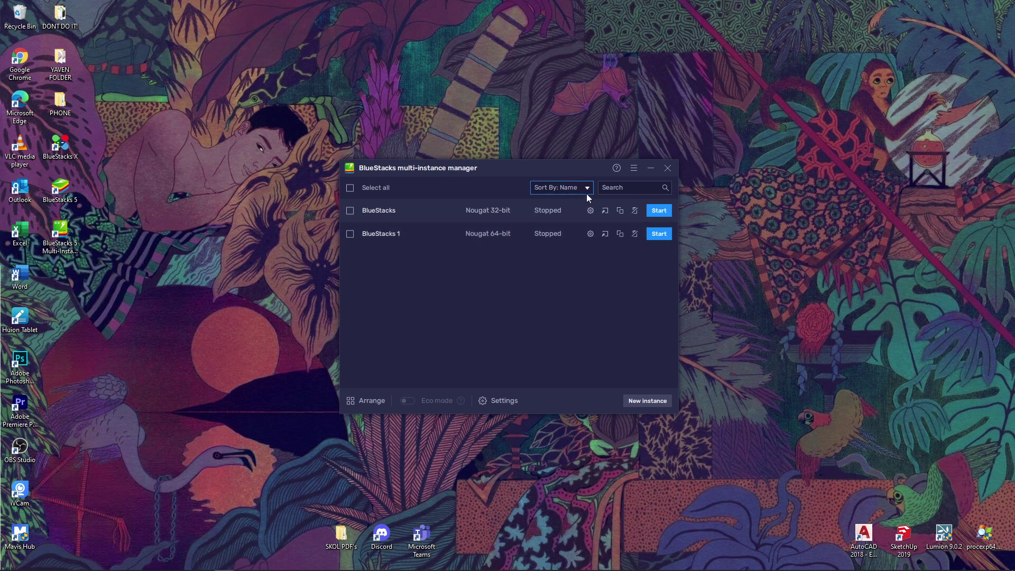
left_click(667, 173)
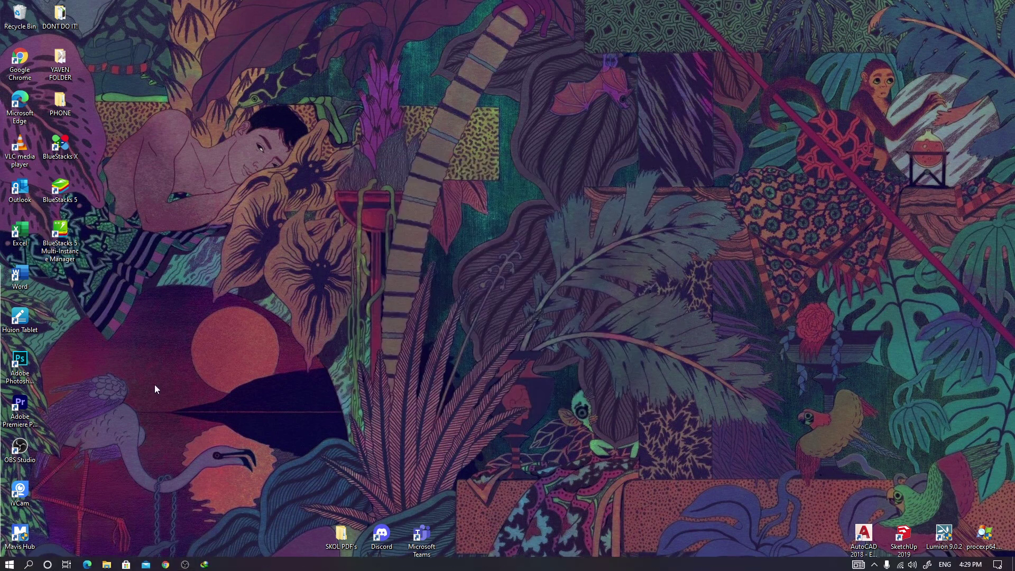
double_click(62, 252)
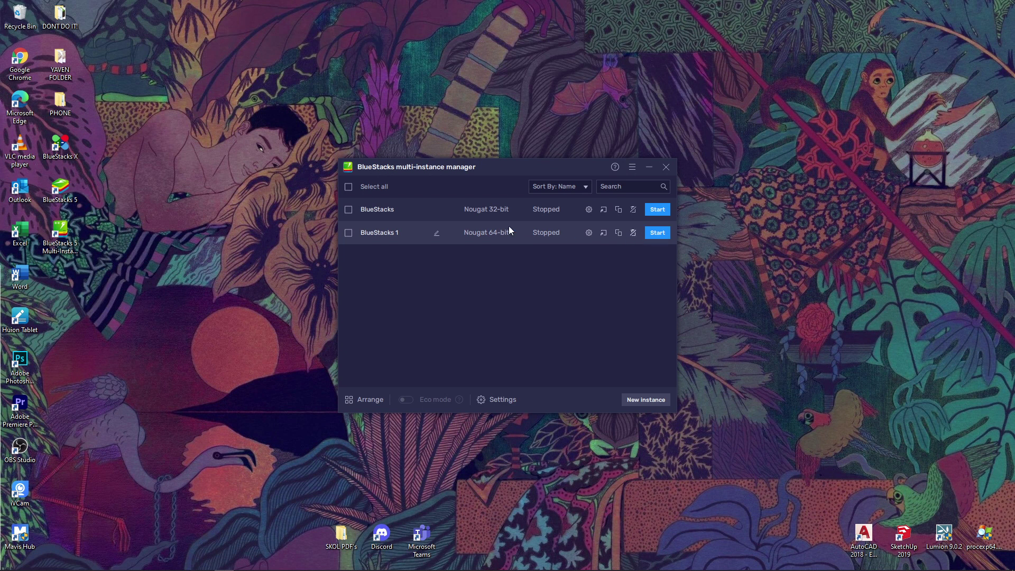
left_click(661, 236)
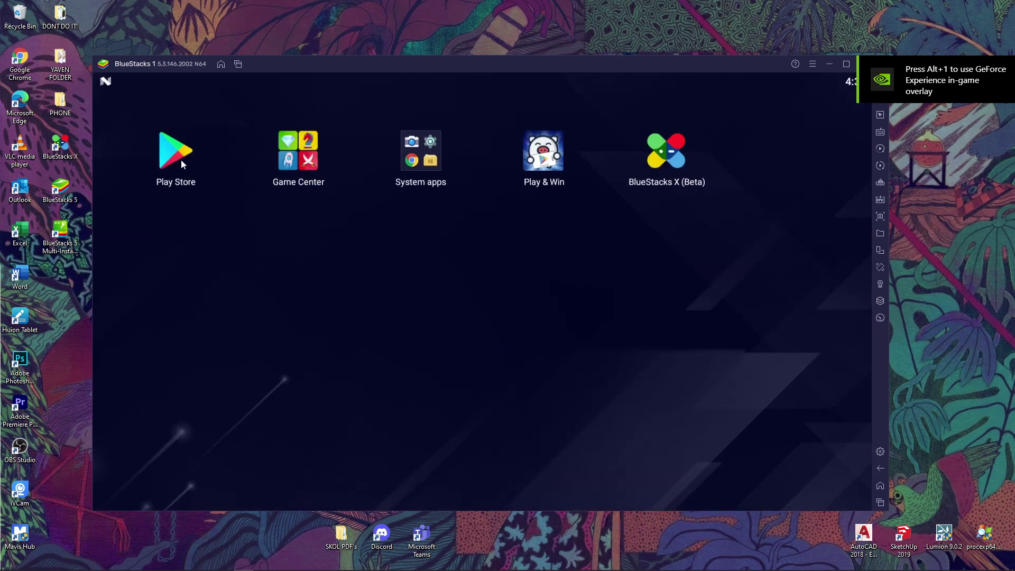
- Launch Play Store on the BlueStacks 1 instance and bring up its app search bar
left_click(182, 160)
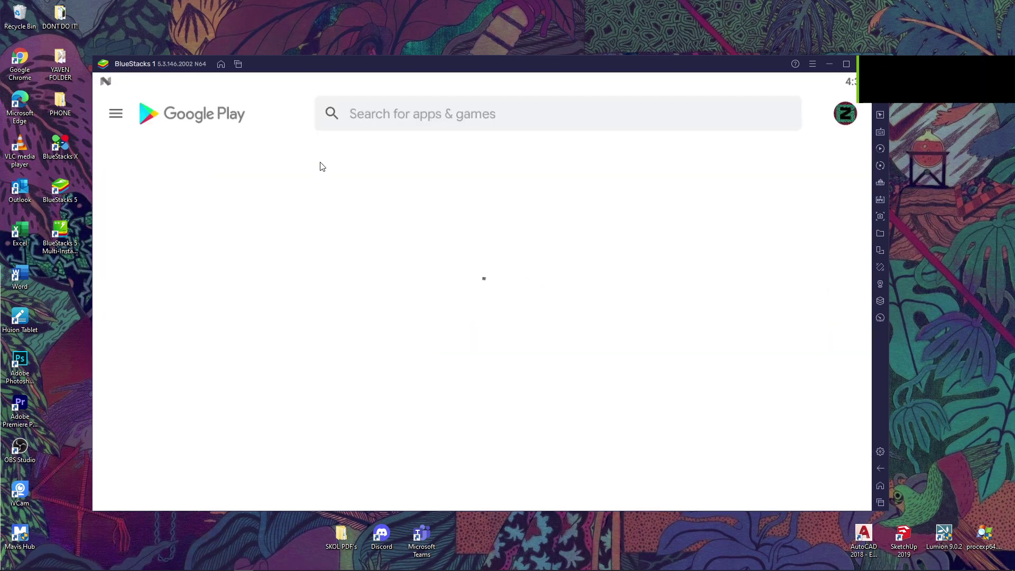
left_click(410, 112)
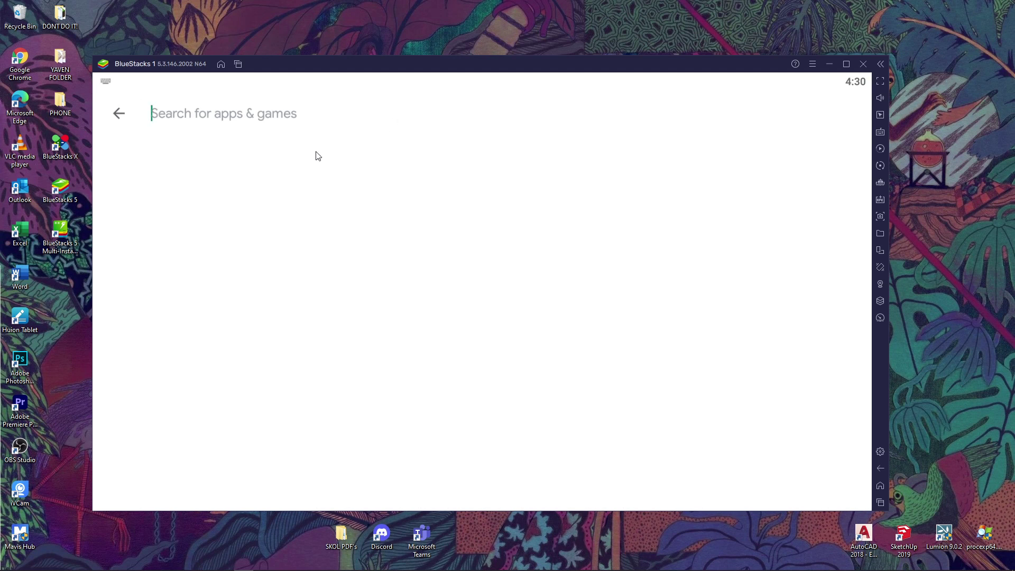
- Search Google Play for 'pubg new state' and check the results for its Install button
type("p")
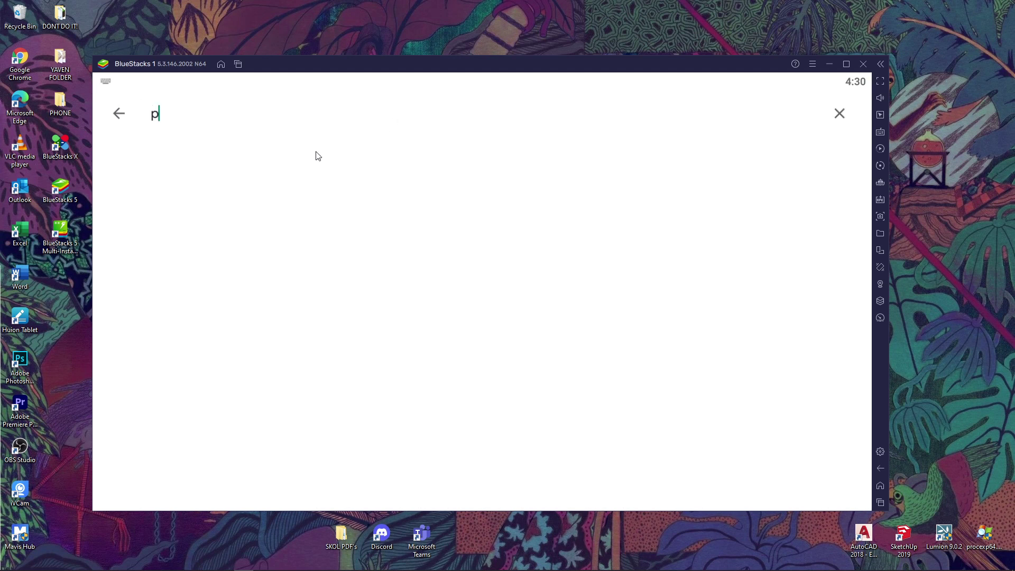
type("ubg new sta")
type("te")
key("Return")
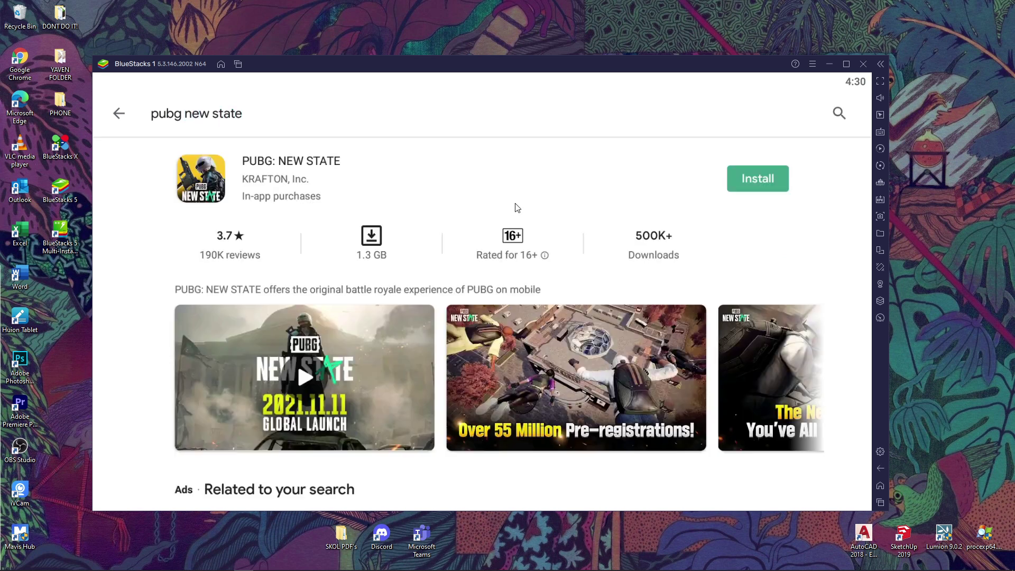
scroll(376, 334, "down", 2)
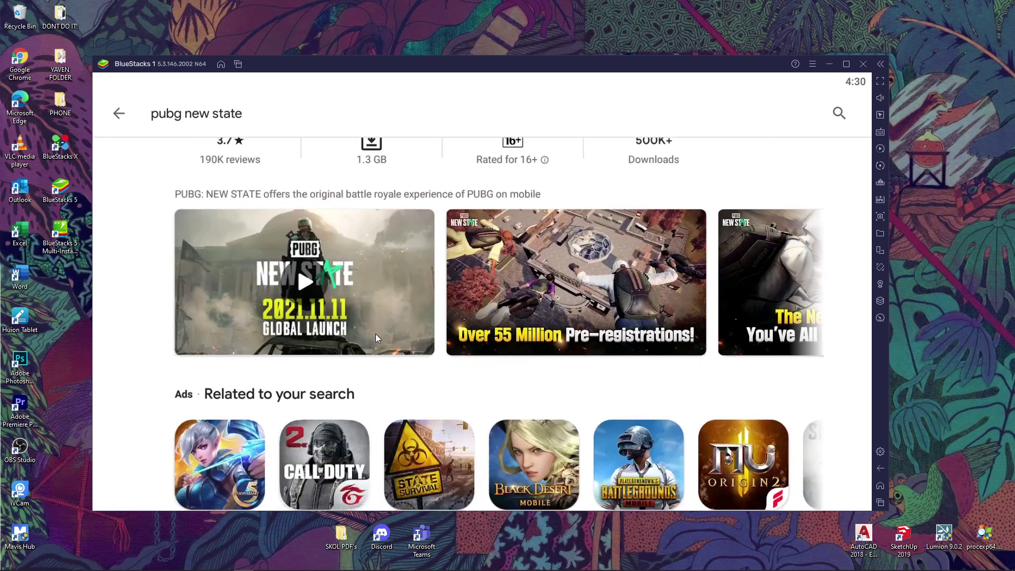
scroll(736, 206, "up", 2)
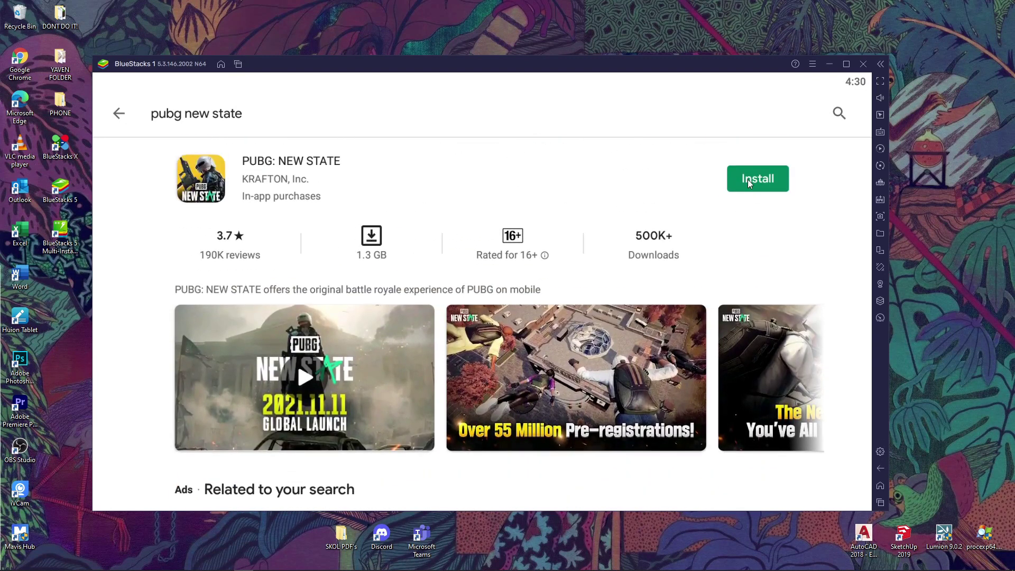
- Reposition the emulator window around the PUBG: NEW STATE listing, then request closing BlueStacks 1
mouse_move(616, 70)
left_mouse_down()
mouse_move(659, 88)
mouse_move(633, 73)
left_mouse_up()
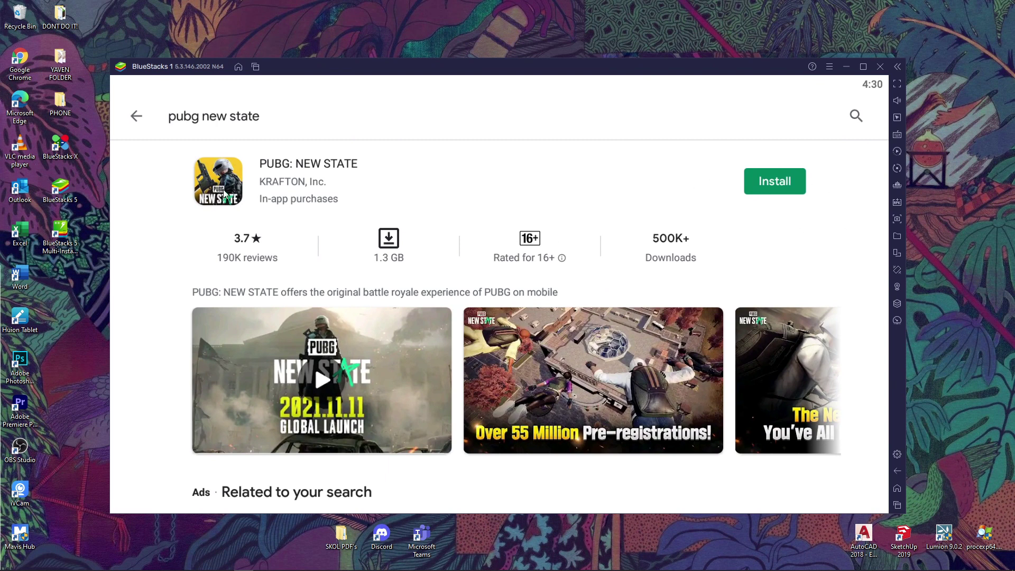
left_click_drag(310, 68, 287, 58)
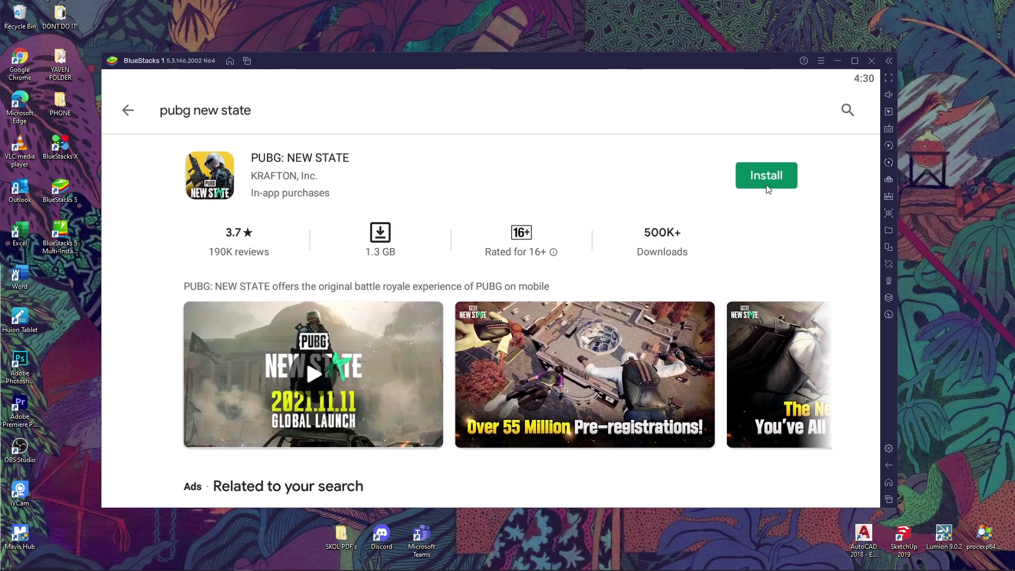
scroll(195, 317, "down", 4)
scroll(245, 346, "up", 1)
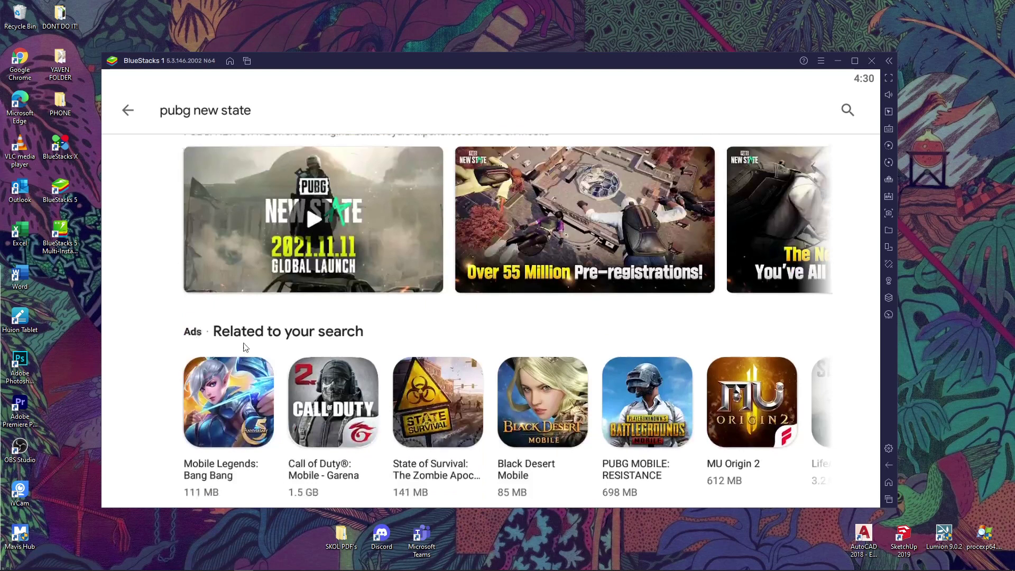
scroll(244, 347, "up", 3)
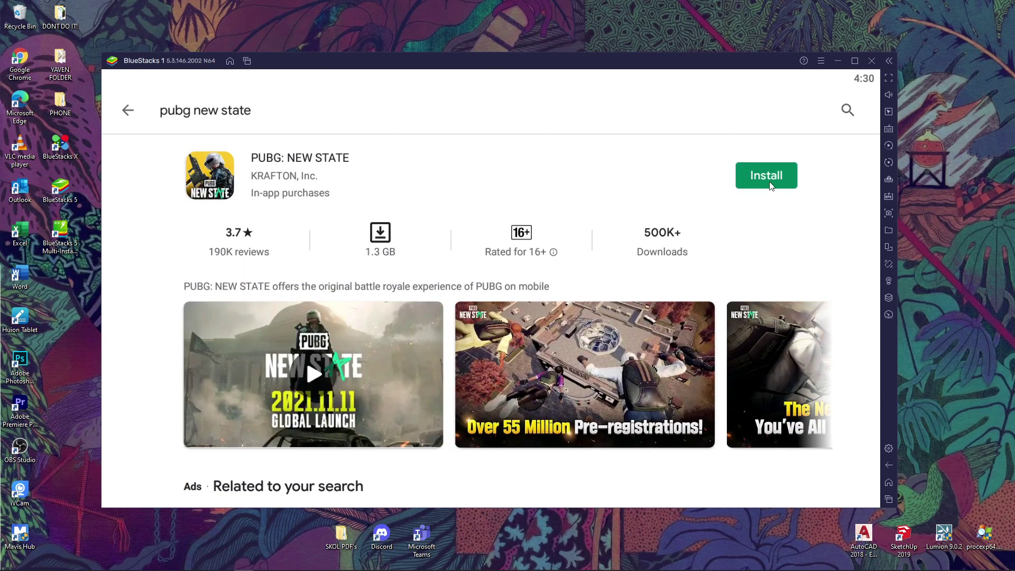
mouse_move(690, 62)
left_mouse_down()
mouse_move(697, 83)
mouse_move(685, 68)
left_mouse_up()
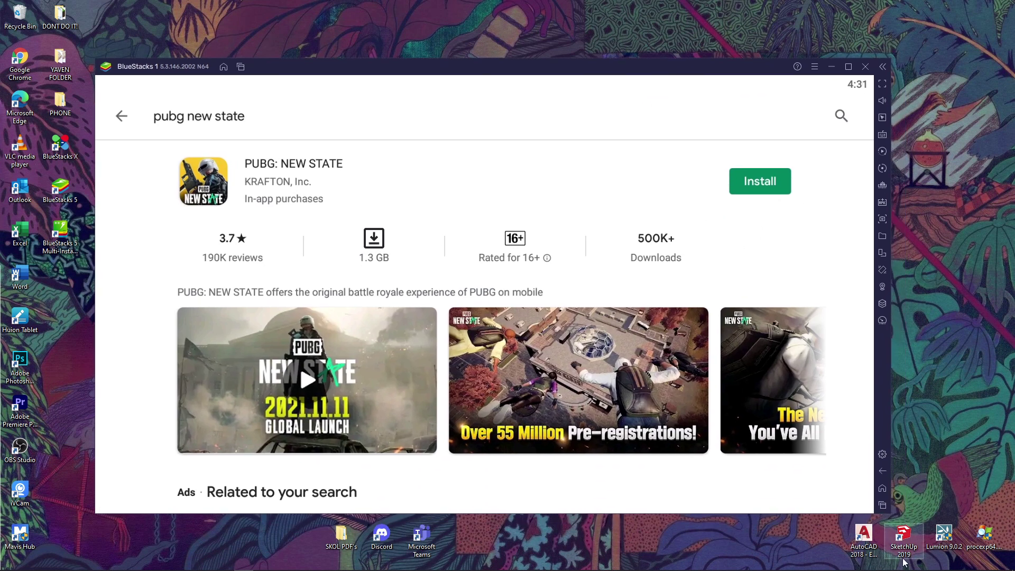
mouse_move(901, 569)
left_click_drag(572, 70, 564, 69)
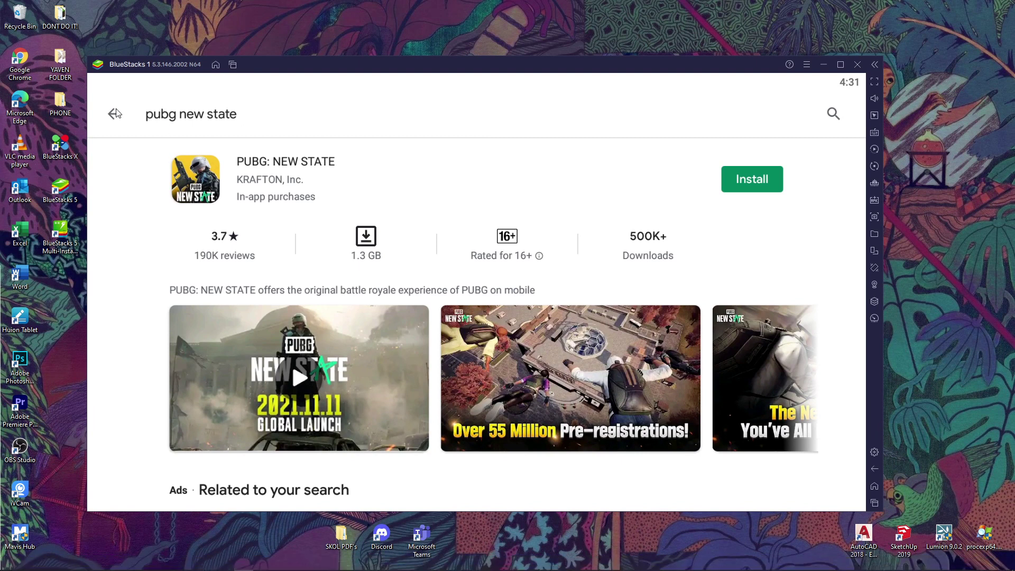
left_click_drag(274, 68, 311, 64)
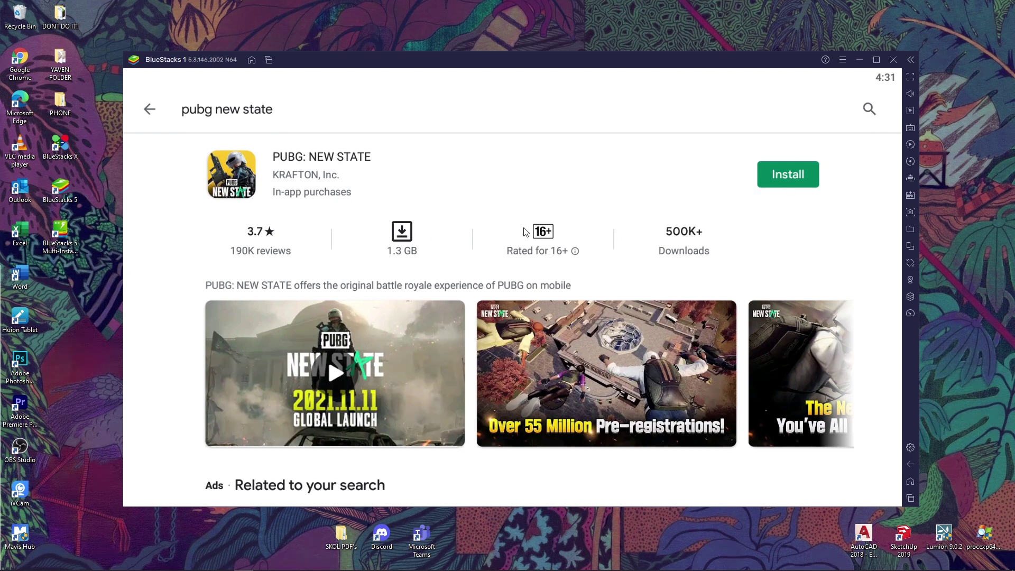
mouse_move(423, 64)
left_mouse_down()
mouse_move(374, 88)
mouse_move(402, 89)
left_mouse_up()
left_click(873, 85)
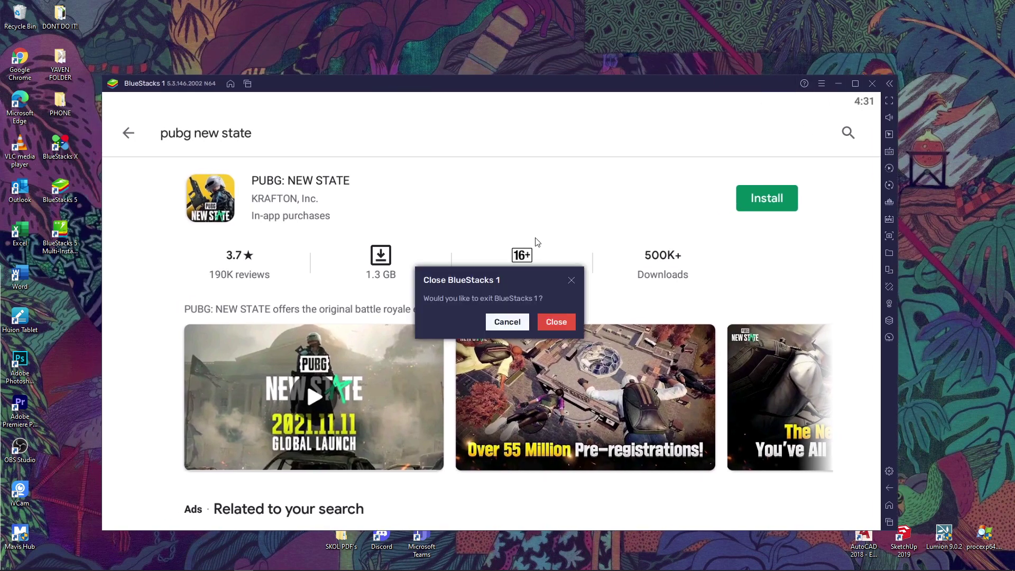
- Confirm closing BlueStacks 1, shut the Multi-Instance Manager, and deselect the desktop icons
left_click(560, 321)
left_click(653, 166)
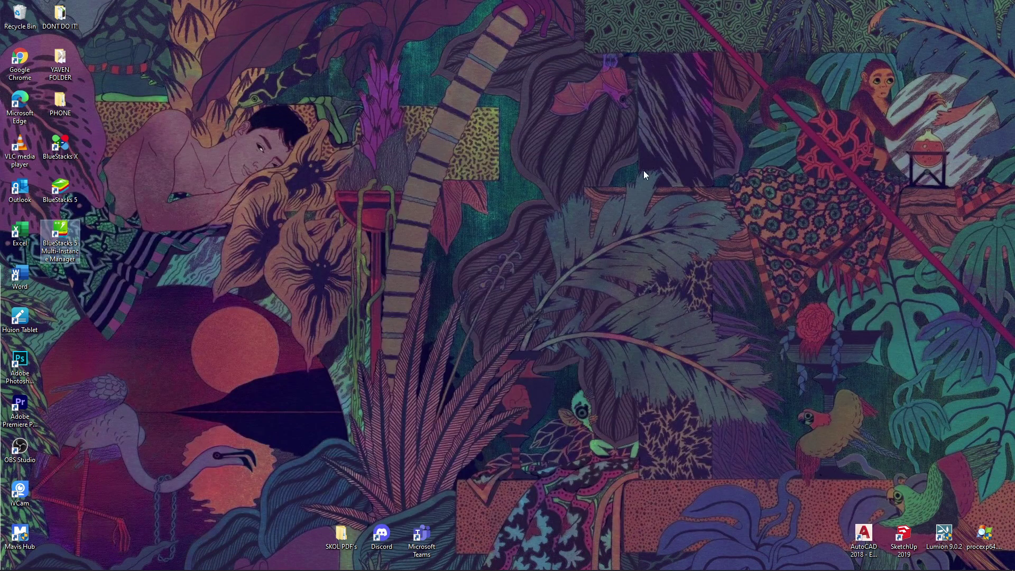
left_click(269, 260)
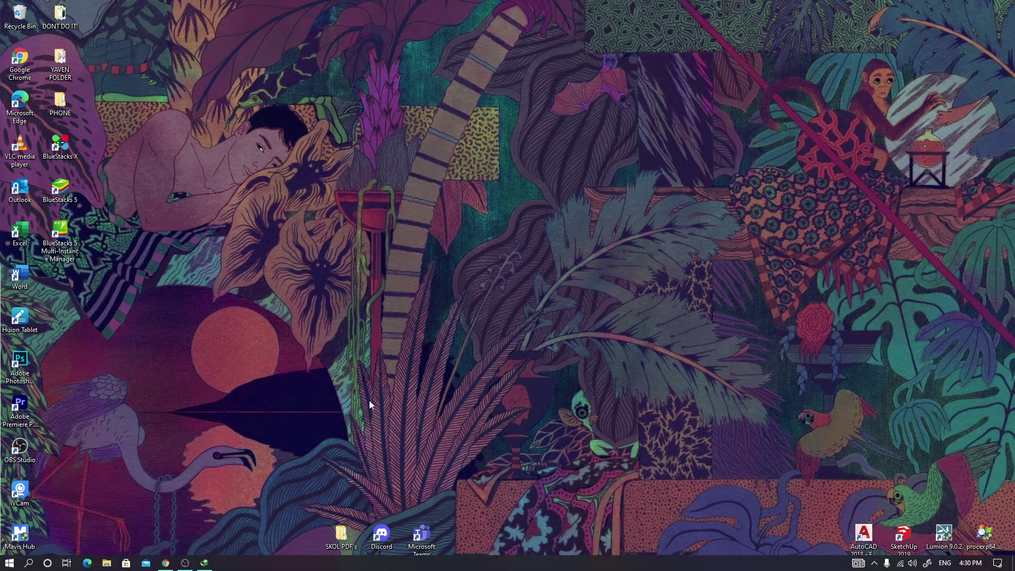